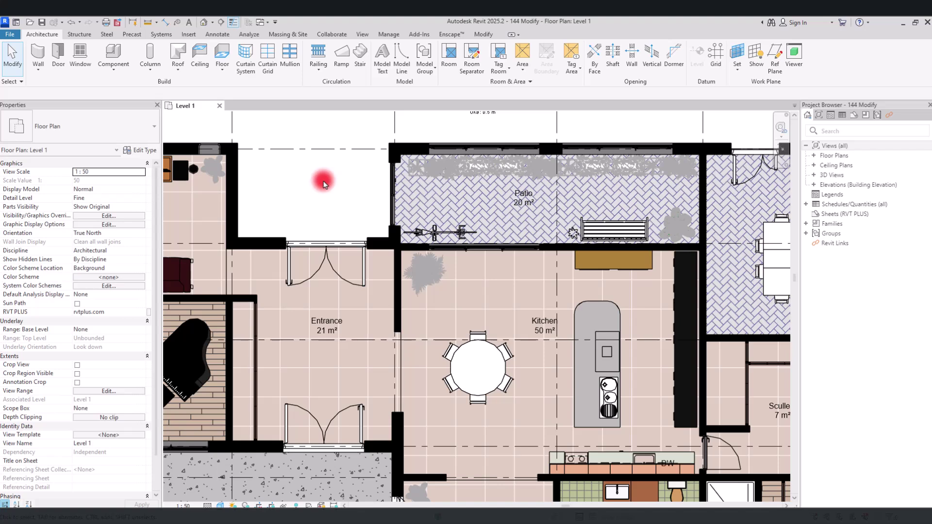
# - Select the walls and expand Floor Plans to list Level 1, Level 2 and Site
pyautogui.click(285, 204)
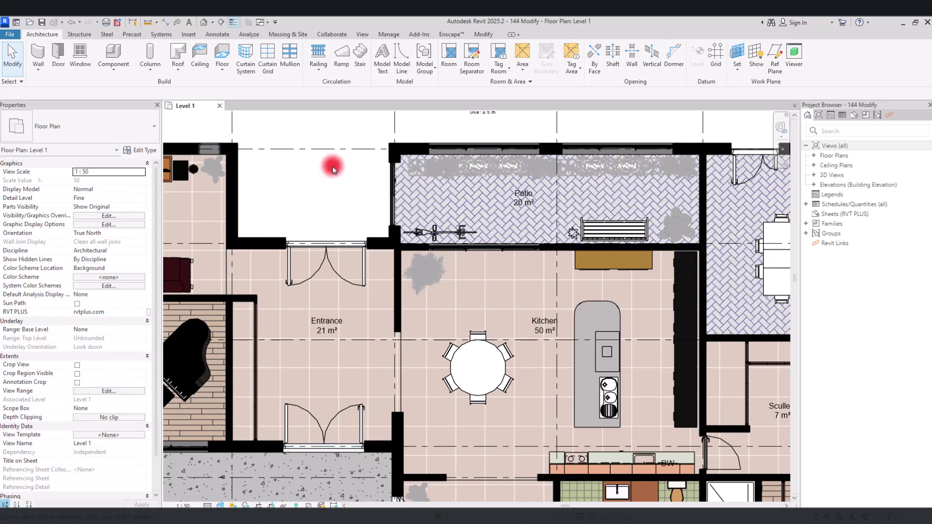
pyautogui.click(814, 156)
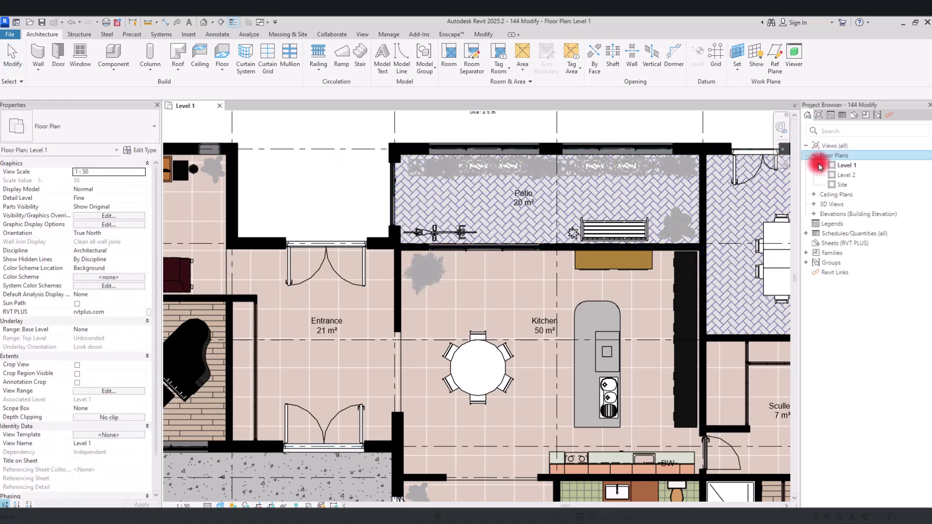
# - Open the Level 2 floor plan and set its underlay base level to Level 1
pyautogui.doubleClick(841, 175)
pyautogui.scroll(8, 312, 295)
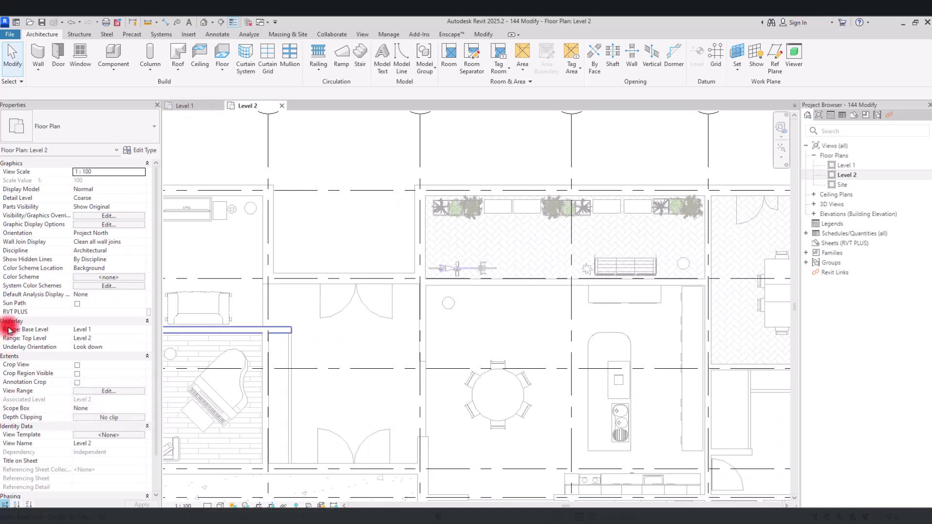
pyautogui.click(92, 331)
pyautogui.click(53, 350)
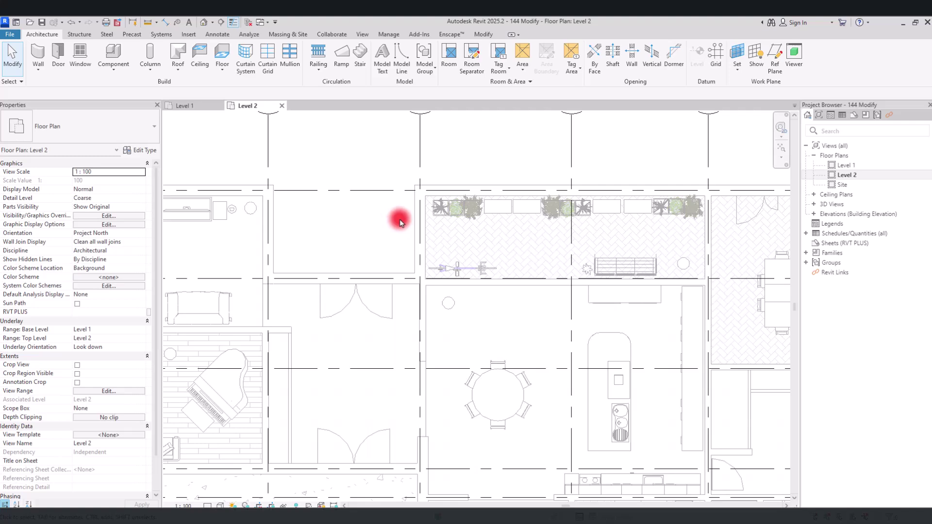
# - Pan to the upper rooms, confirm Level 1 stays the underlay base level, and deselect the walls
pyautogui.scroll(-3, 395, 304)
pyautogui.scroll(3, 339, 334)
pyautogui.moveTo(366, 318); pyautogui.dragTo(383, 291, button='middle')
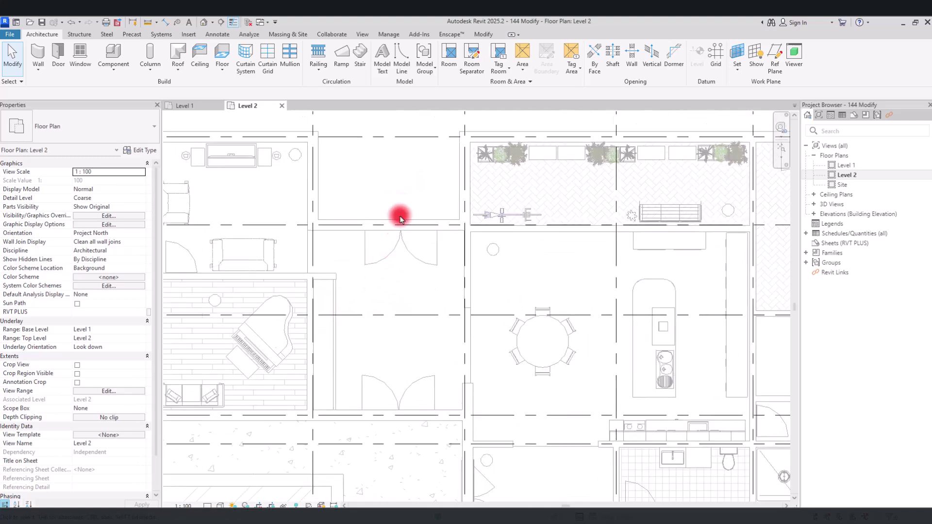
pyautogui.scroll(-1, 410, 190)
pyautogui.scroll(-2, 410, 187)
pyautogui.scroll(2, 410, 183)
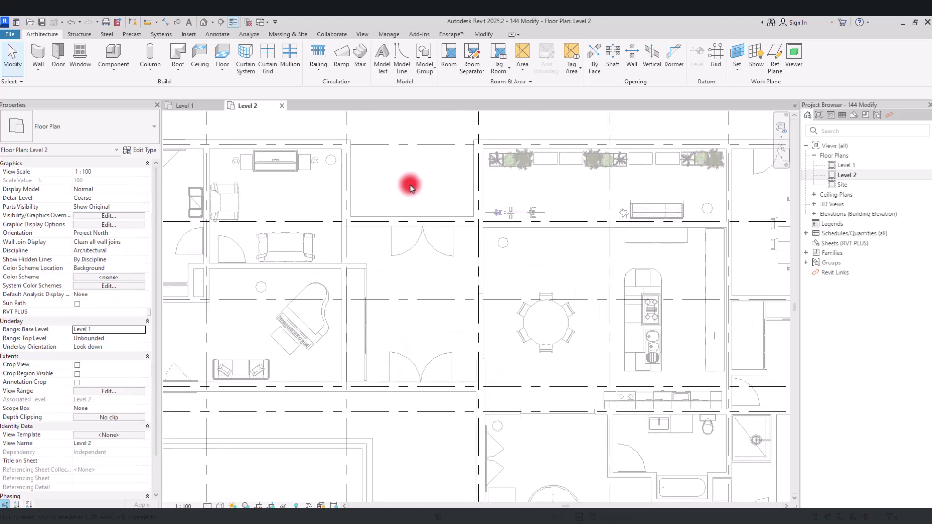
pyautogui.click(129, 333)
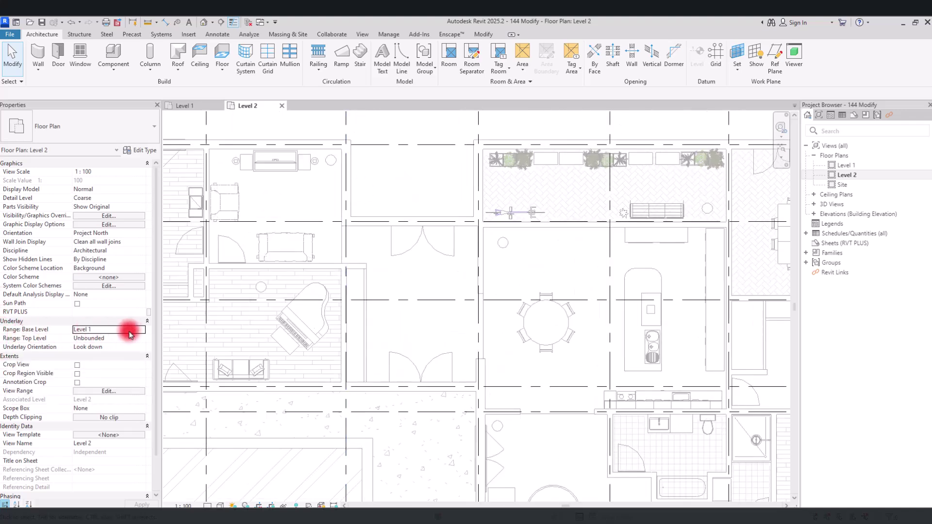
pyautogui.click(143, 331)
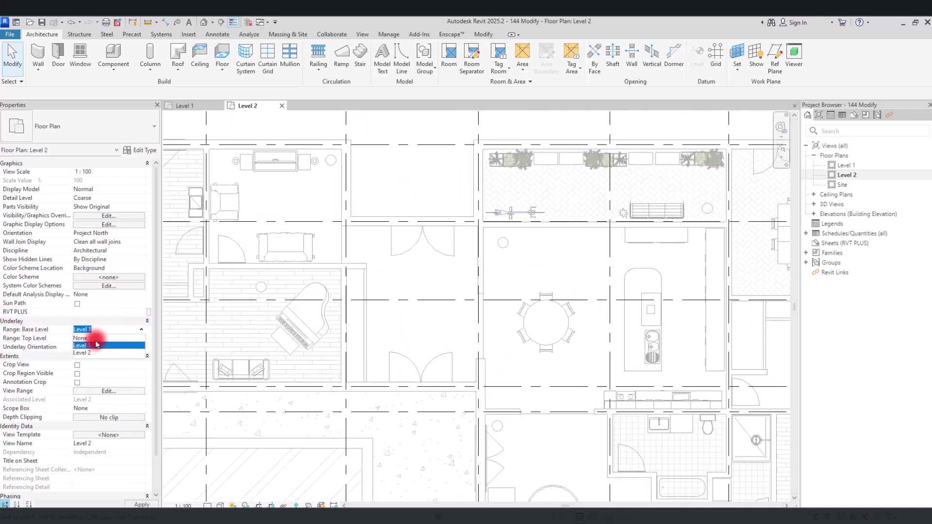
pyautogui.click(398, 185)
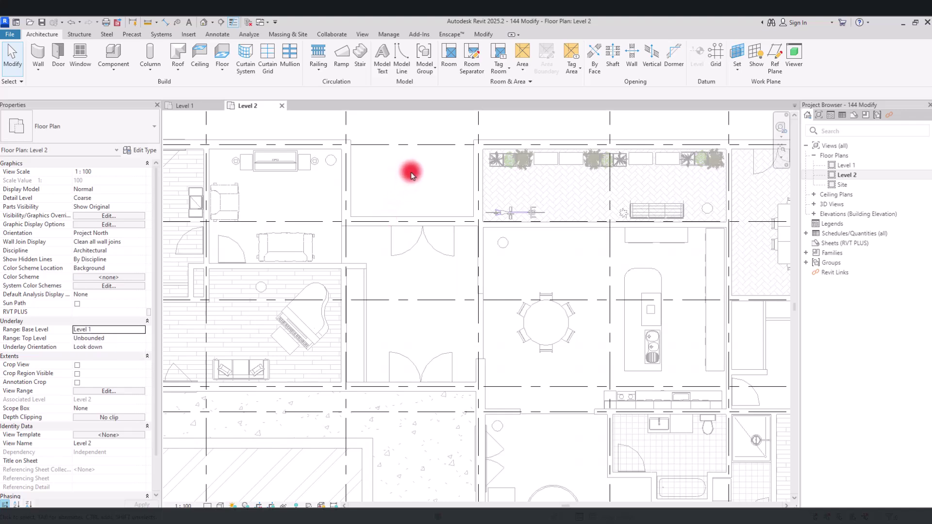
pyautogui.scroll(3, 374, 274)
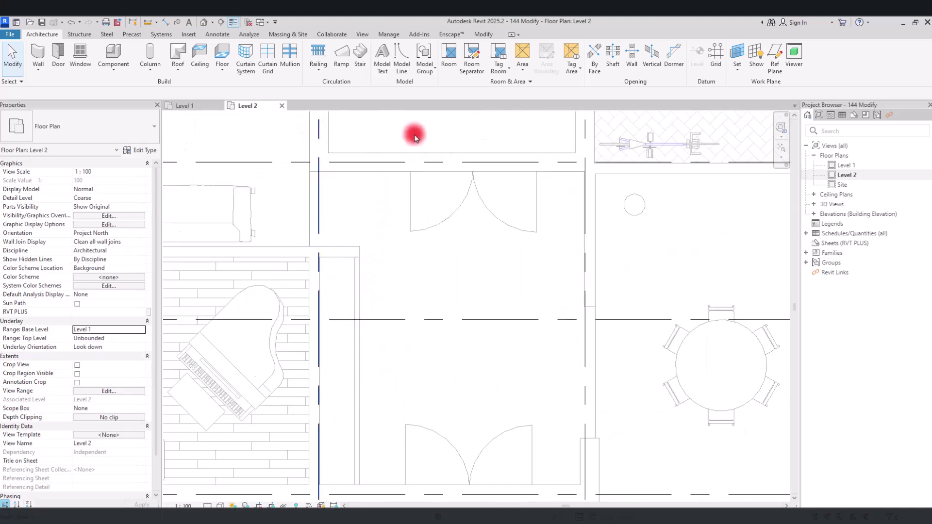
pyautogui.click(422, 136)
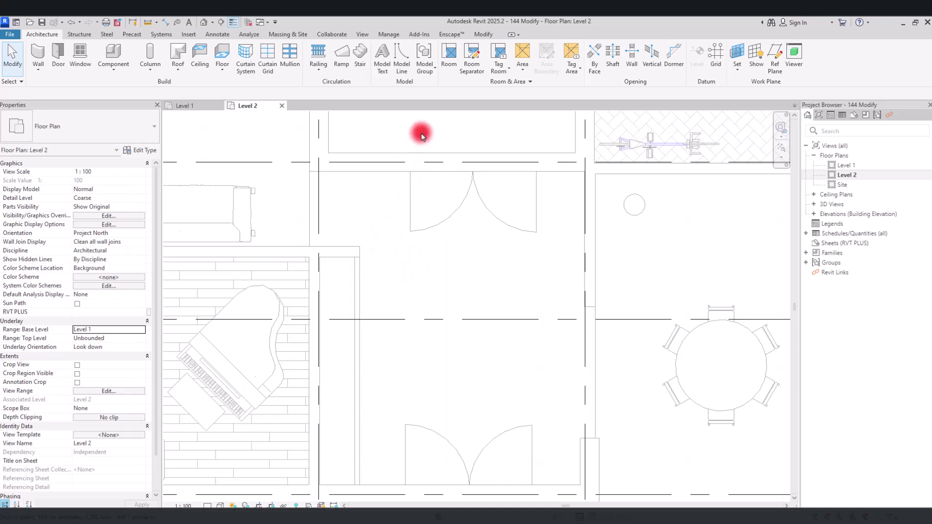
pyautogui.click(385, 34)
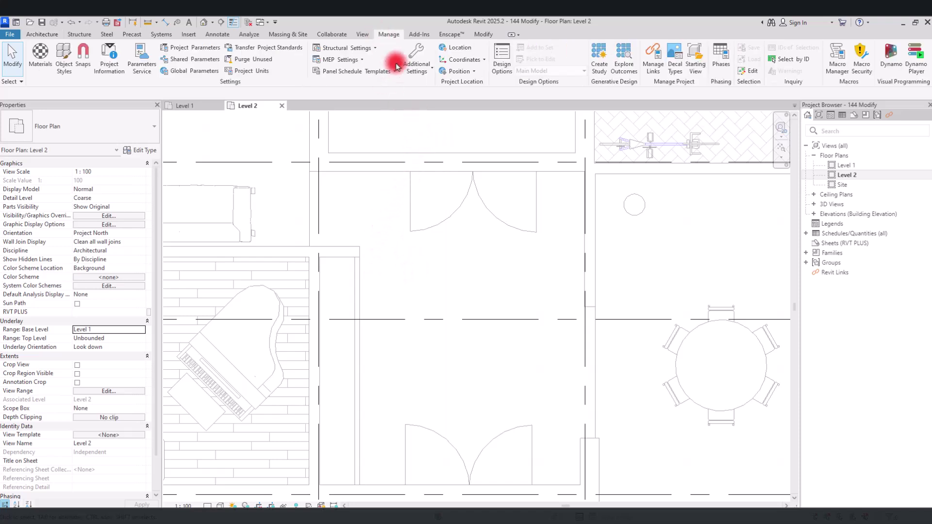
# - Set the halftone/underlay line weight to 4 and line pattern to Dash
pyautogui.click(419, 73)
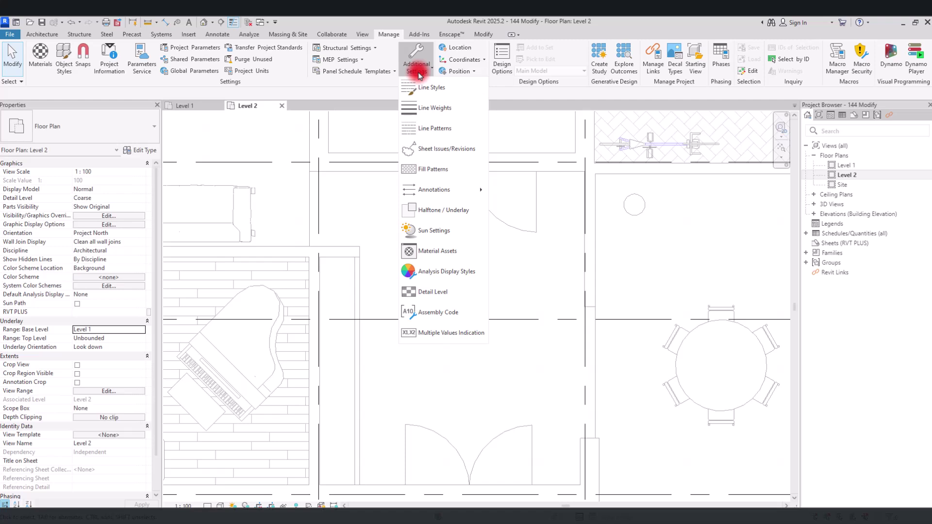
pyautogui.click(437, 221)
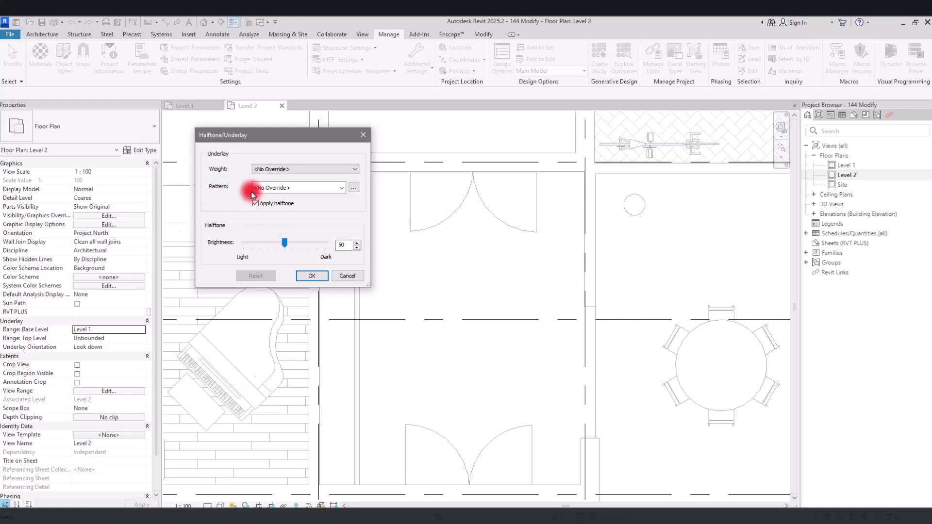
pyautogui.click(272, 167)
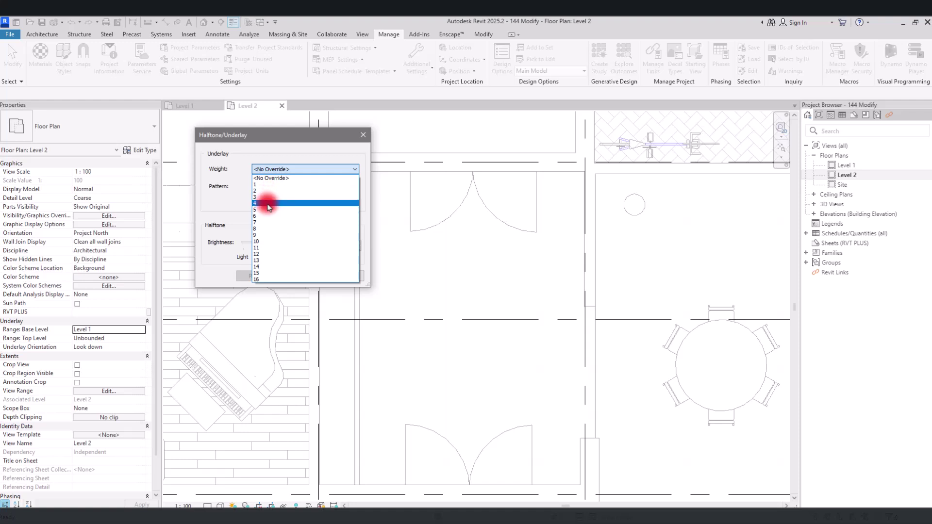
pyautogui.click(268, 203)
pyautogui.click(346, 188)
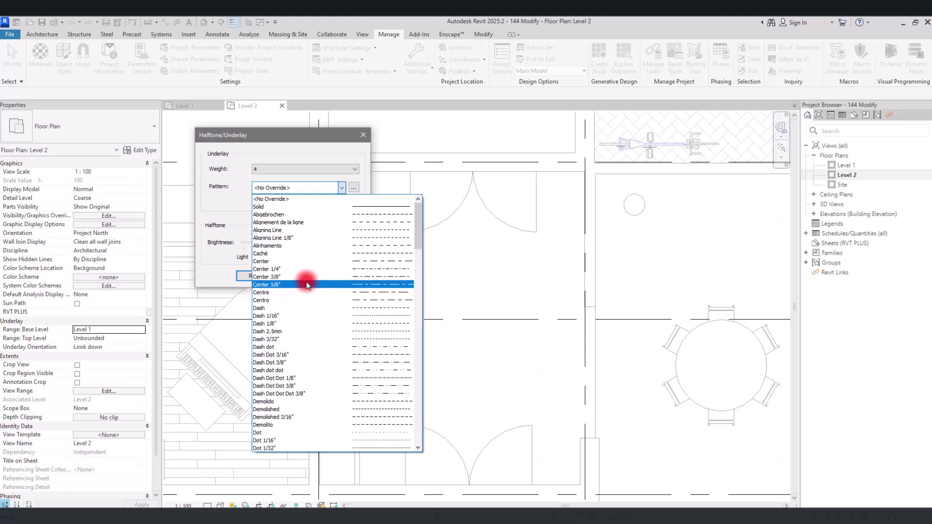
pyautogui.click(301, 308)
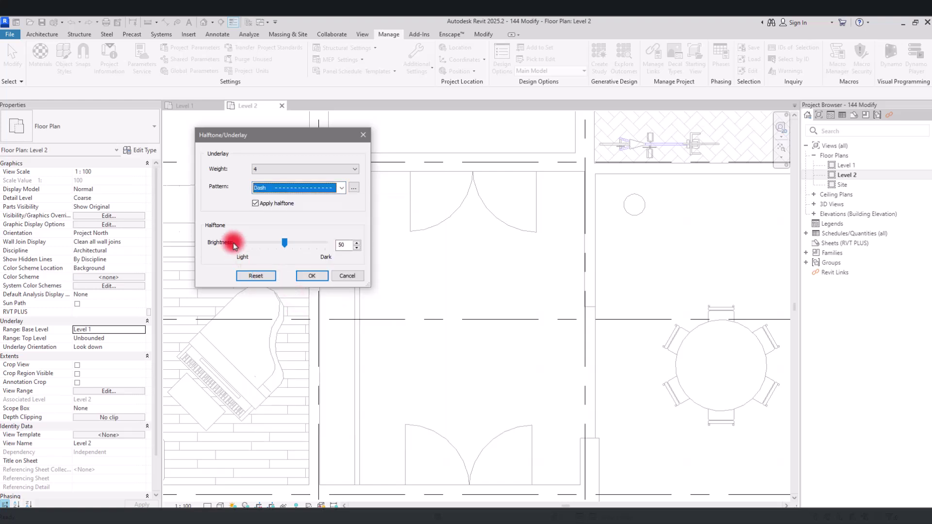
pyautogui.click(313, 276)
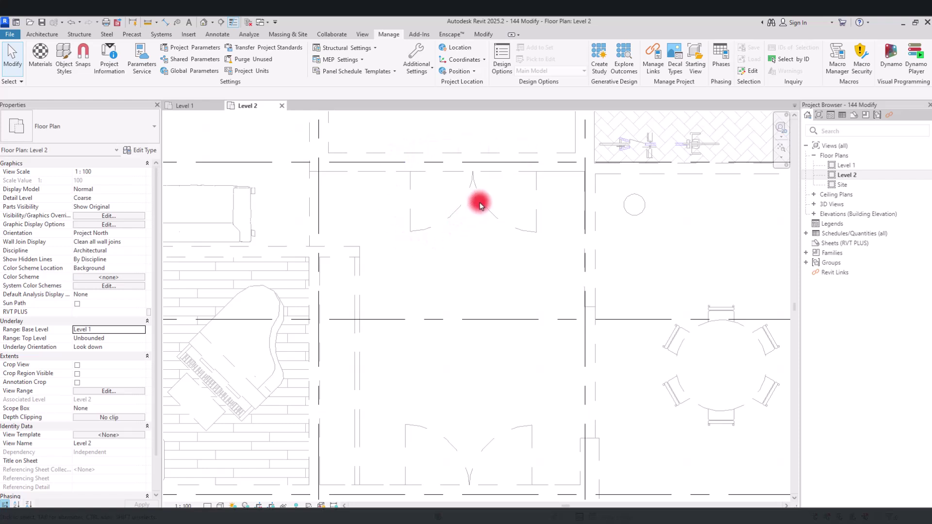
# - Switch the view scale to 1:25 and then back to 1:100
pyautogui.click(182, 505)
pyautogui.click(194, 420)
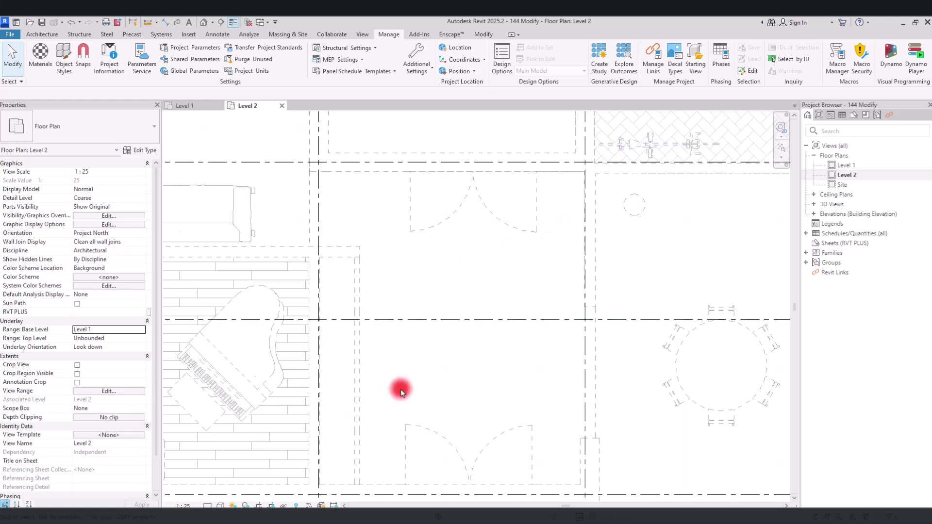
pyautogui.click(183, 506)
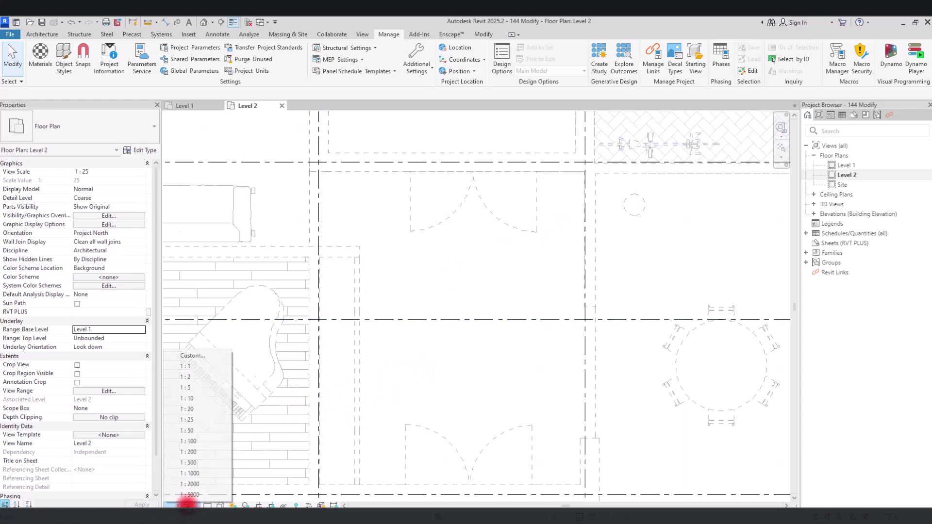
pyautogui.click(194, 442)
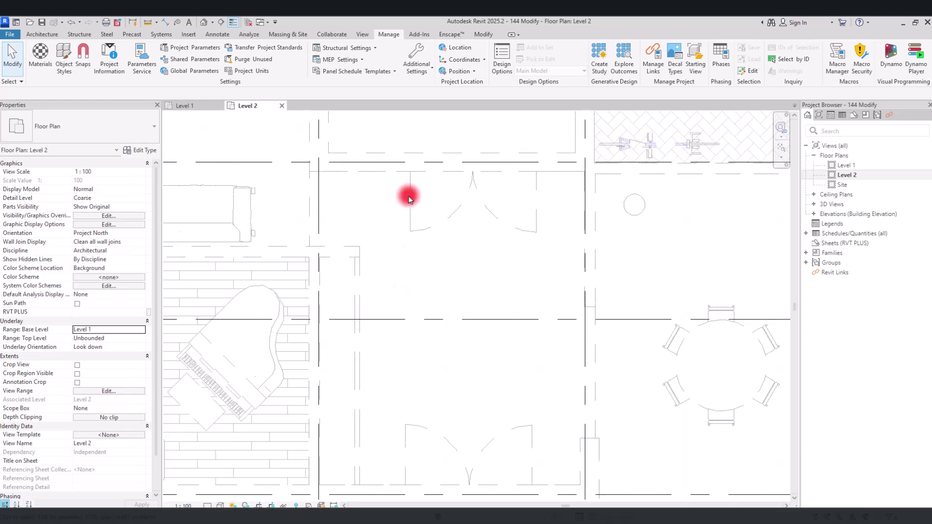
# - Toggle Thin Lines off and back on to compare the underlay line weight
pyautogui.click(232, 23)
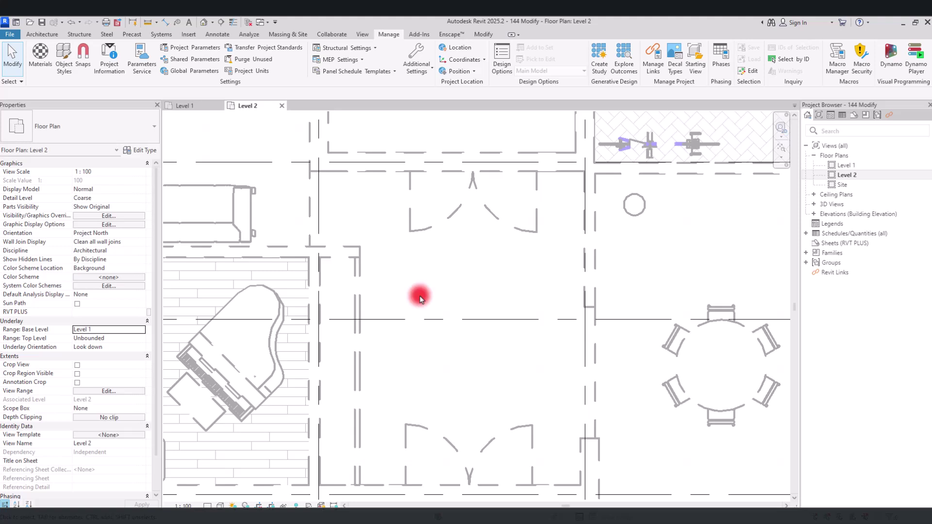
pyautogui.click(232, 23)
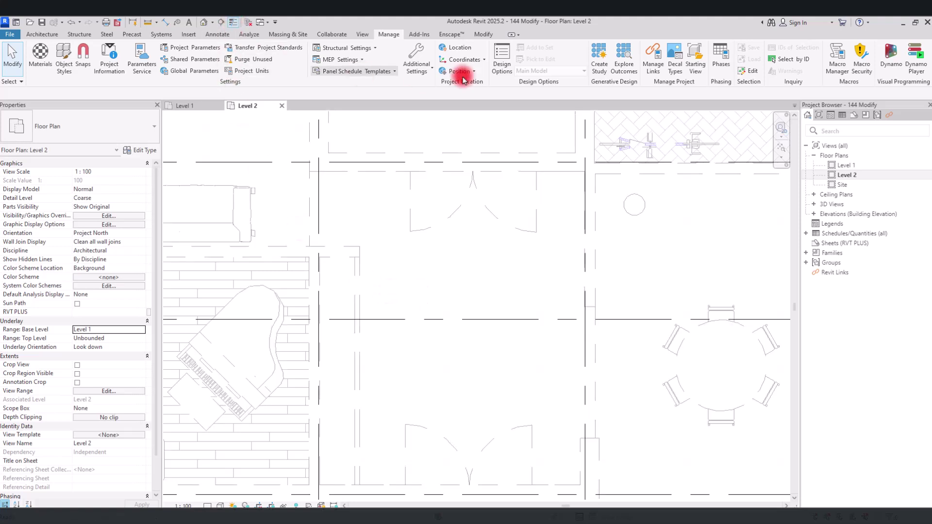
pyautogui.click(411, 64)
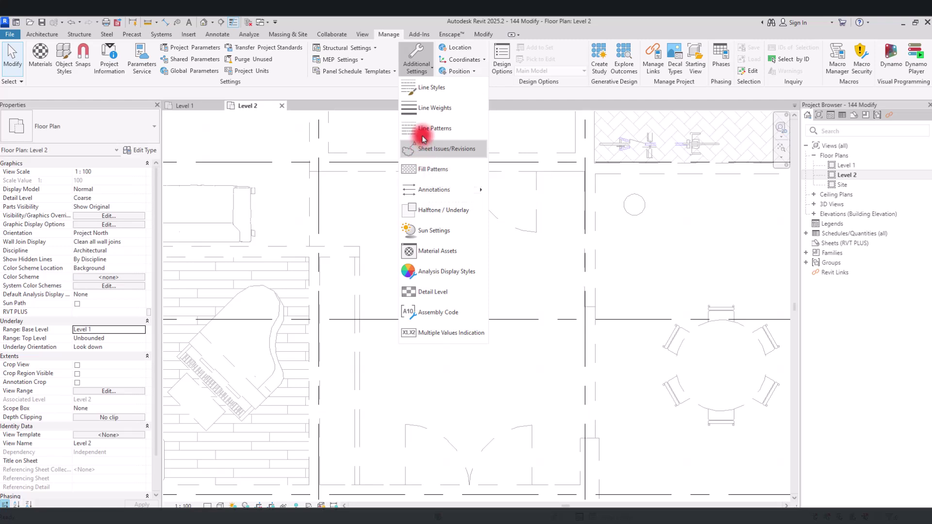
# - Set the underlay halftone brightness to 90
pyautogui.click(438, 209)
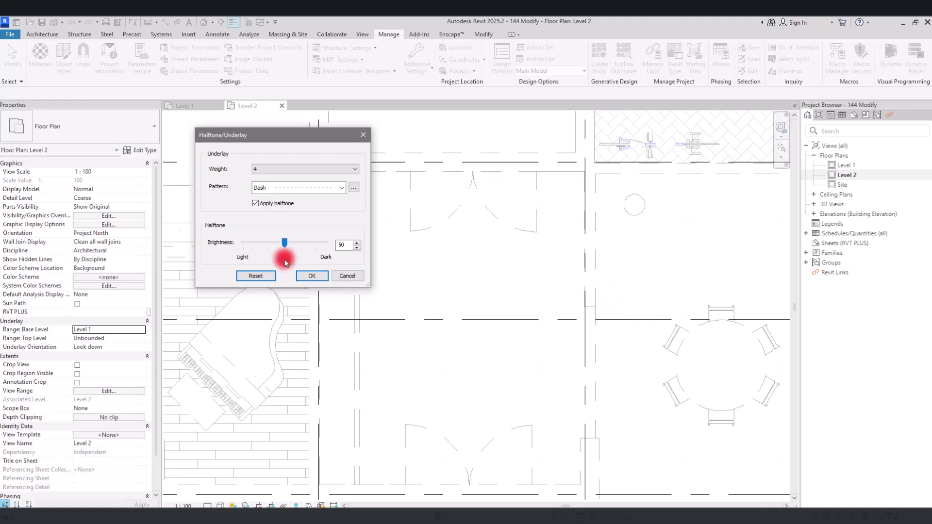
pyautogui.click(314, 277)
pyautogui.moveTo(506, 204); pyautogui.dragTo(338, 318)
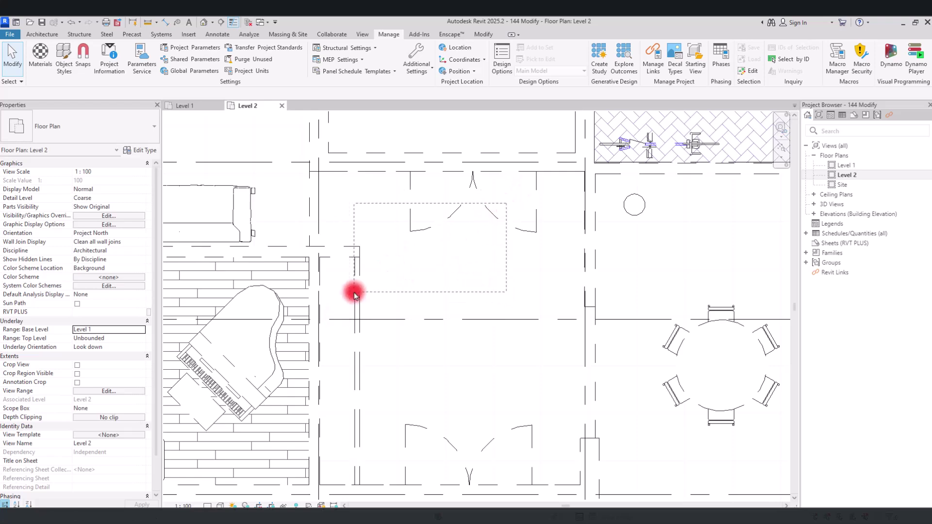
# - Move the halftone brightness slider lighter, to 13
pyautogui.click(417, 57)
pyautogui.click(424, 206)
pyautogui.moveTo(289, 244); pyautogui.dragTo(261, 249)
pyautogui.click(324, 279)
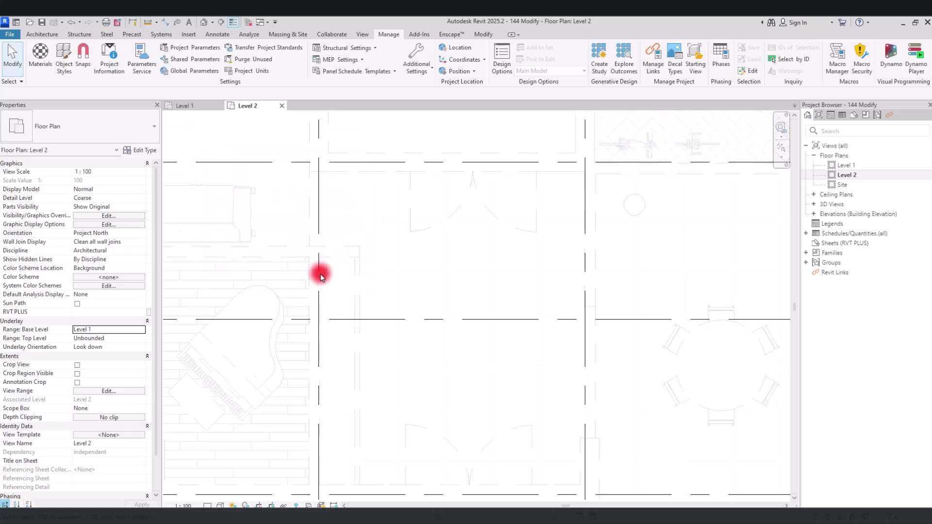
# - Reset the underlay weight and pattern to no override, then show the Level 1 plan
pyautogui.scroll(-4, 468, 258)
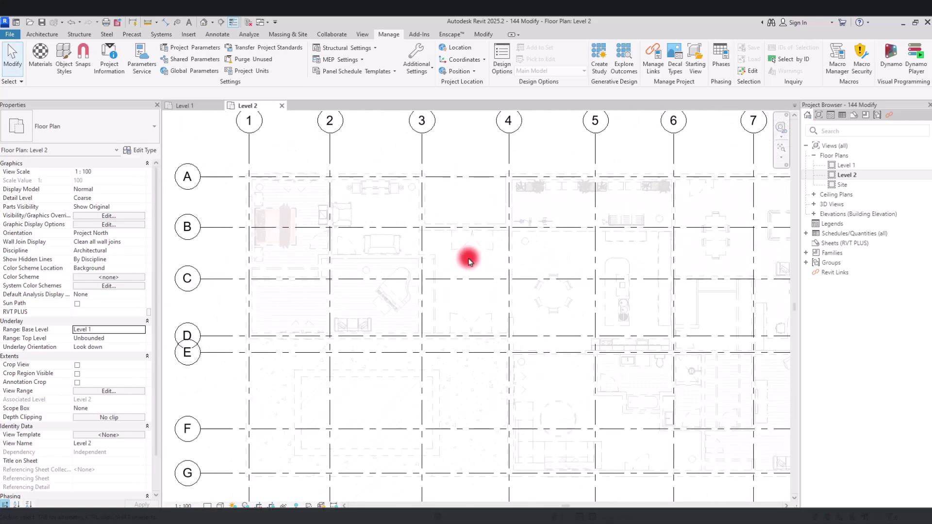
pyautogui.scroll(8, 468, 260)
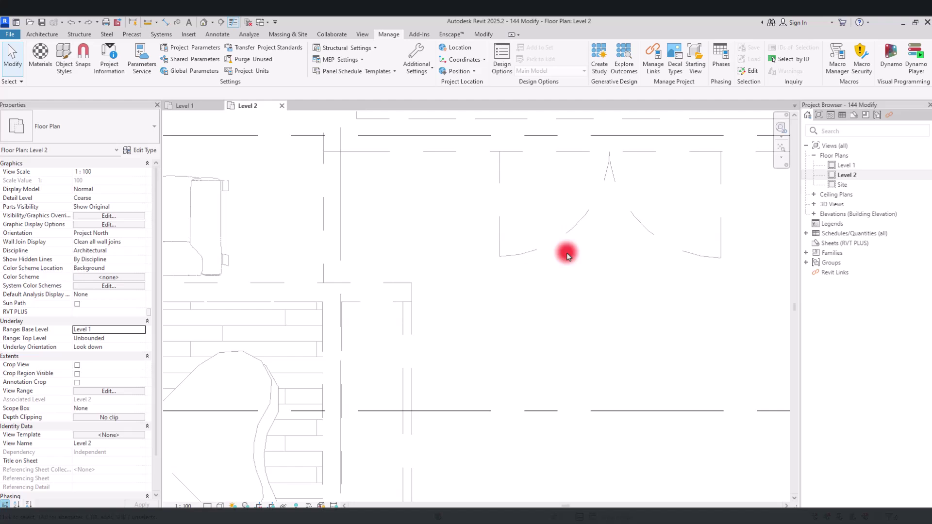
pyautogui.click(416, 62)
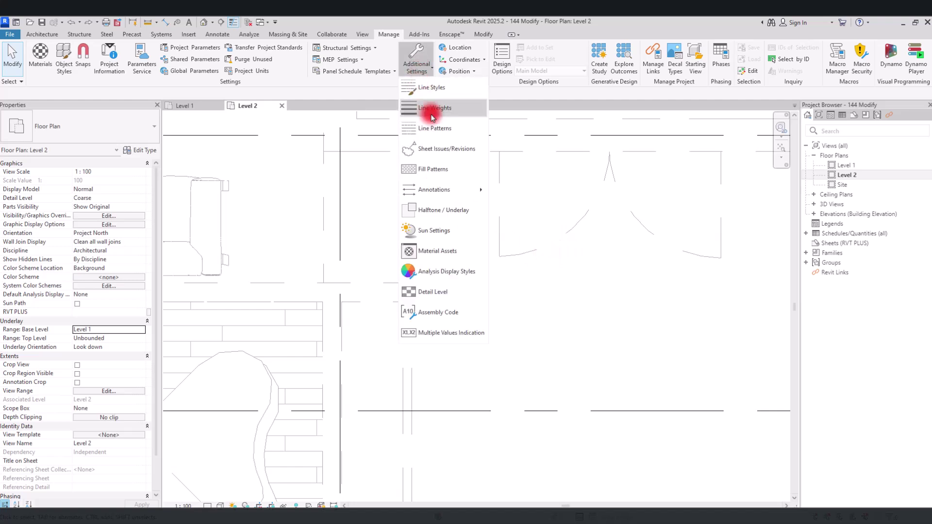
pyautogui.click(431, 208)
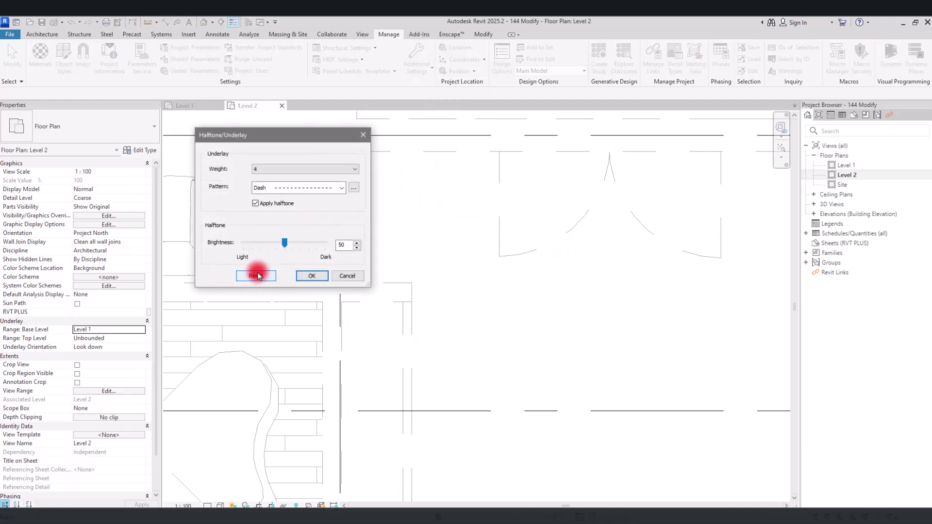
pyautogui.click(250, 276)
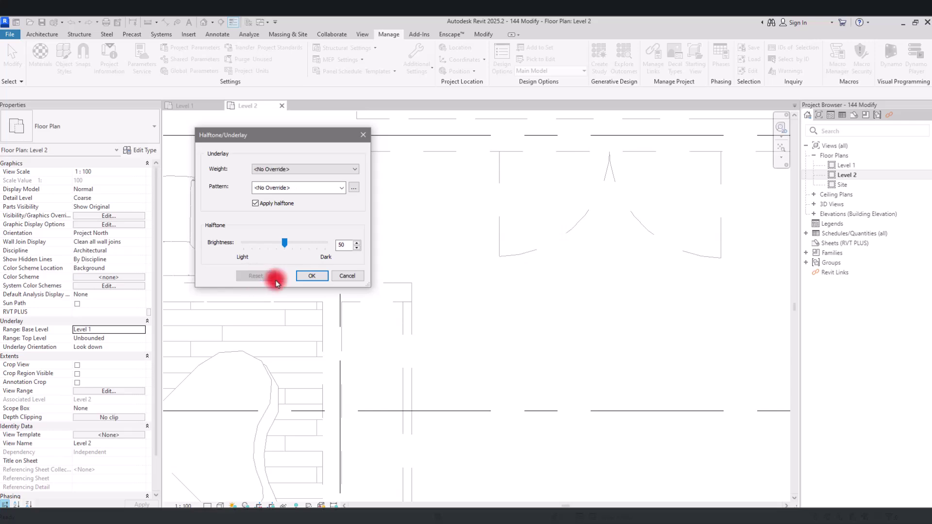
pyautogui.click(312, 275)
pyautogui.scroll(-6, 454, 254)
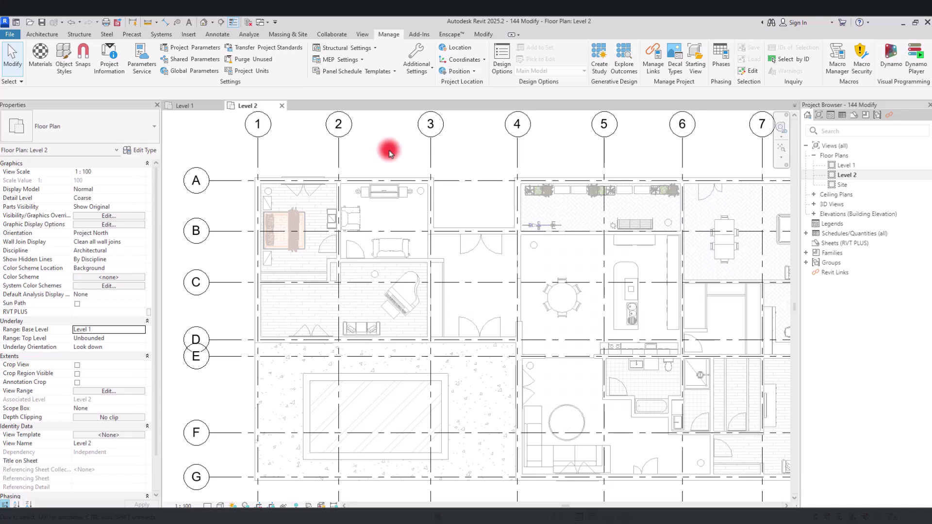
pyautogui.click(179, 105)
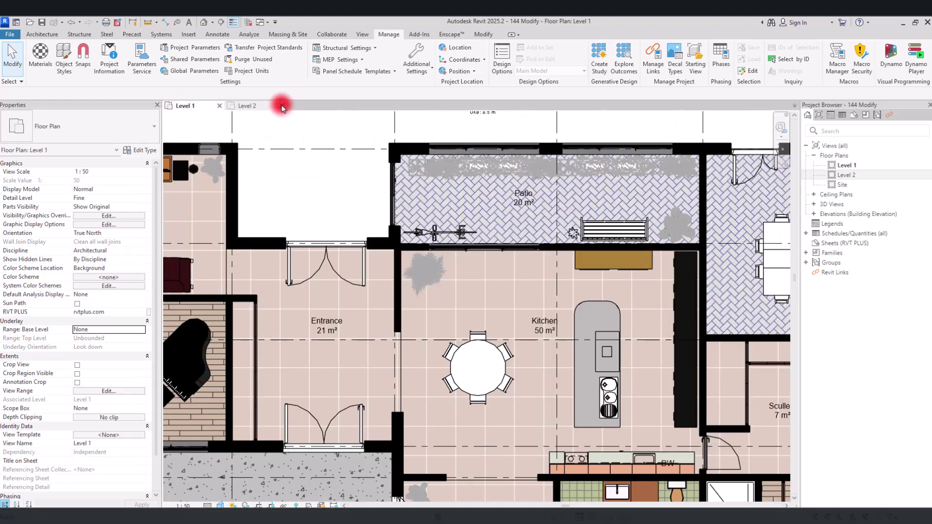
# - Close the Level 2 plan and start a new sheet from the Sheets node
pyautogui.click(286, 105)
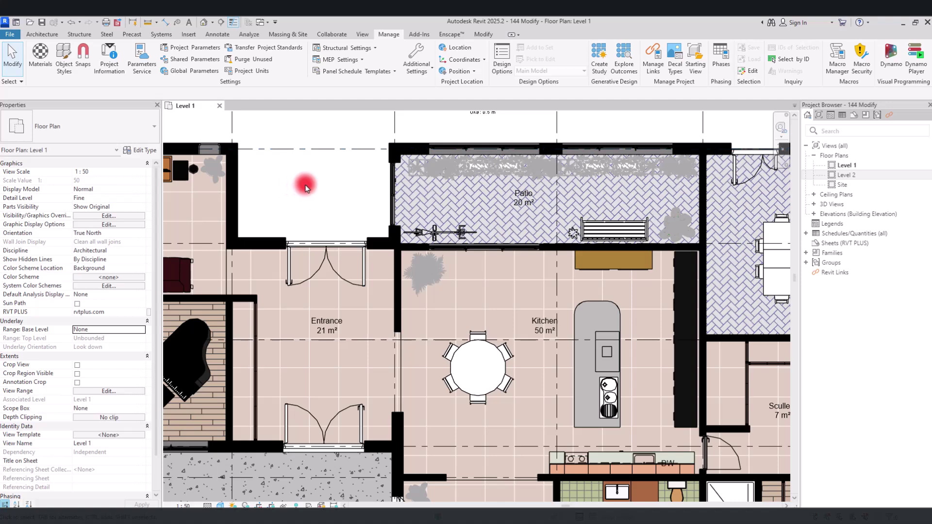
pyautogui.rightClick(830, 244)
pyautogui.click(809, 251)
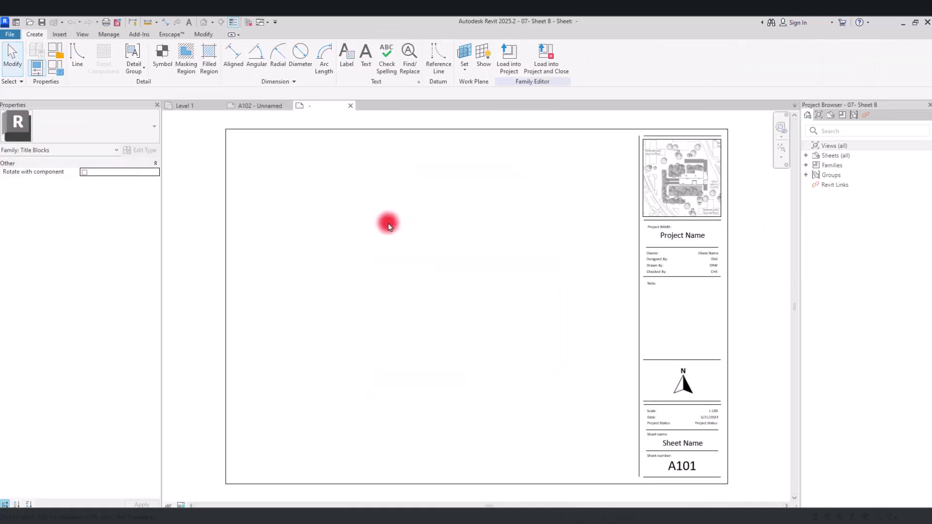
# - Create a revision schedule with Number, Description and Date, dropping Revision Sequence
pyautogui.click(83, 35)
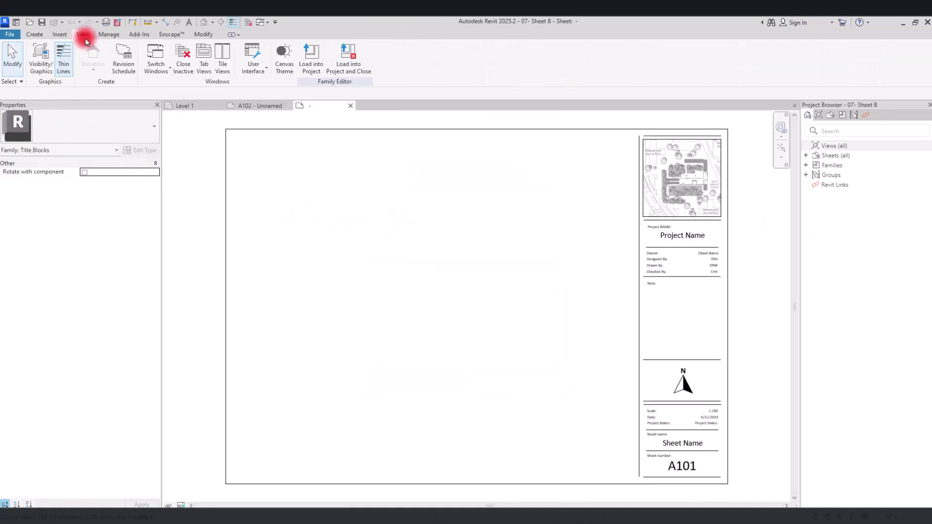
pyautogui.click(122, 79)
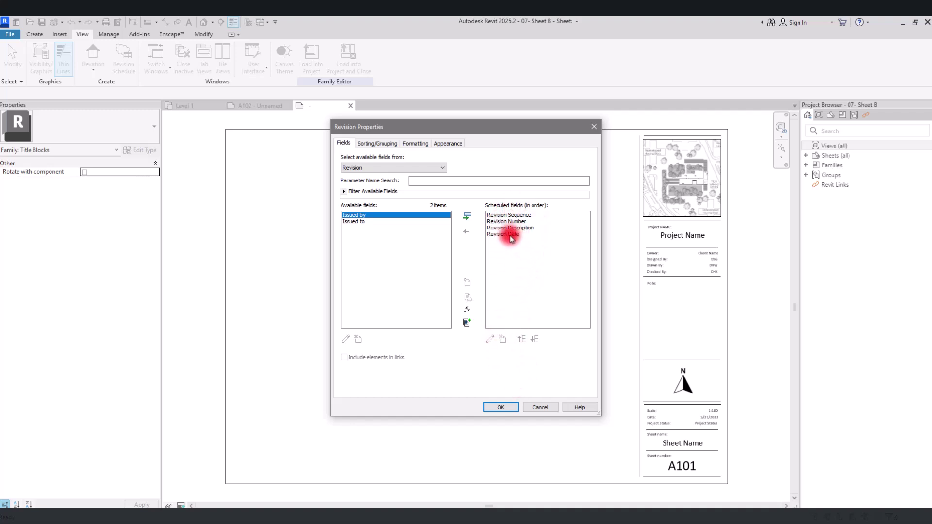
pyautogui.click(510, 219)
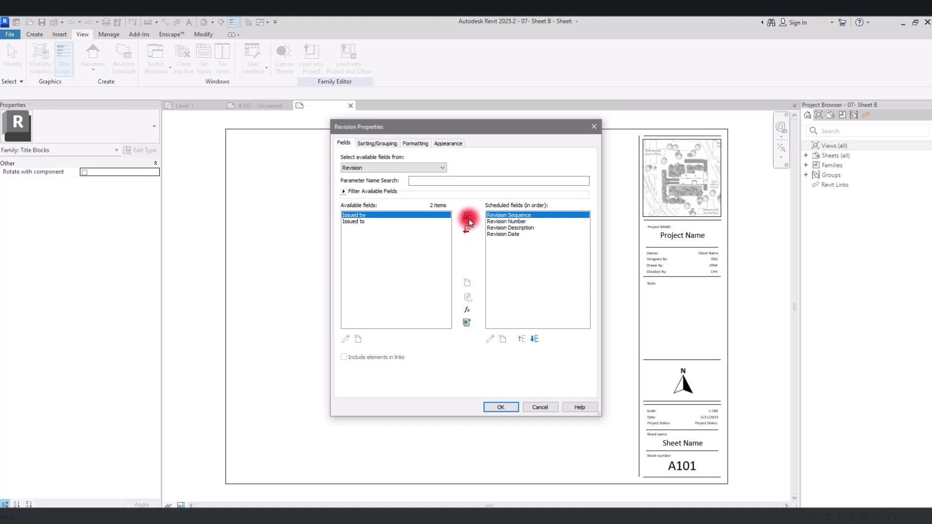
pyautogui.click(468, 230)
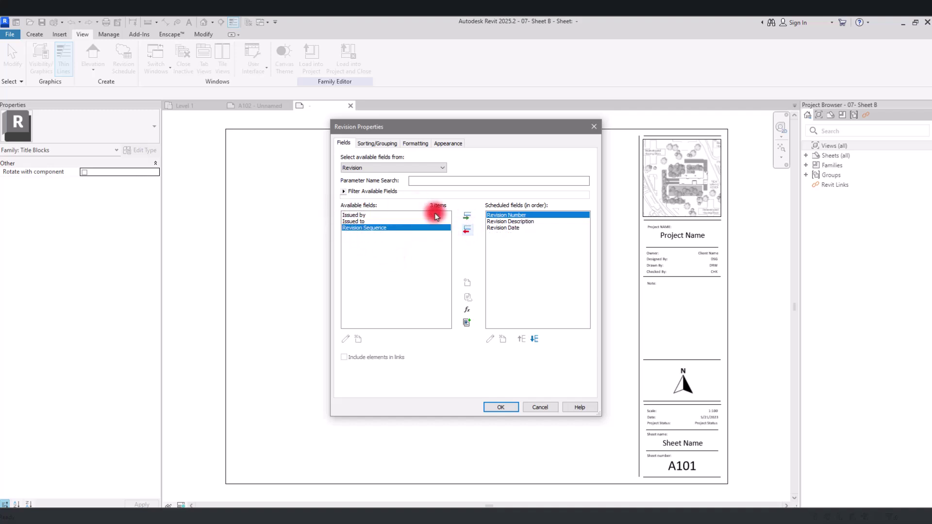
pyautogui.click(502, 408)
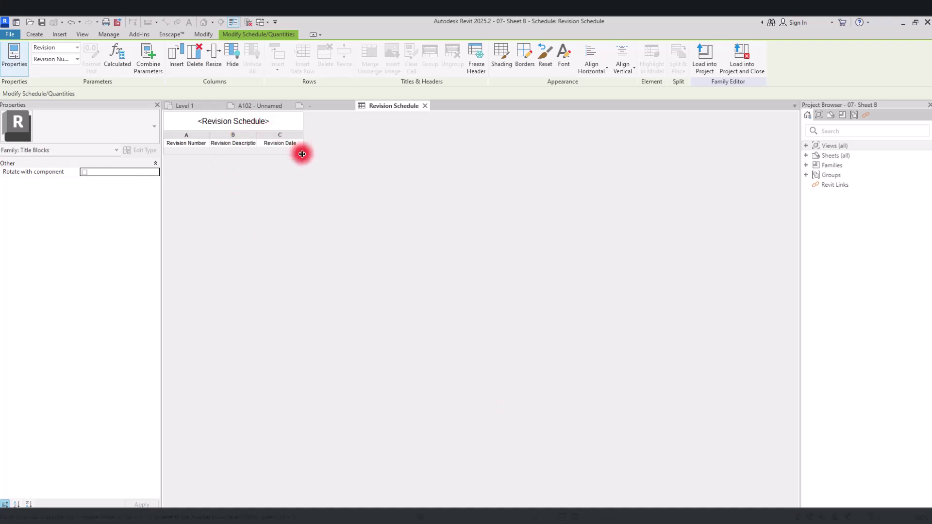
# - Return to the title block sheet, frame its note area, and select Revision Schedule under Schedules
pyautogui.keyDown('ctrl'); pyautogui.scroll(5, 302, 153); pyautogui.keyUp('ctrl')
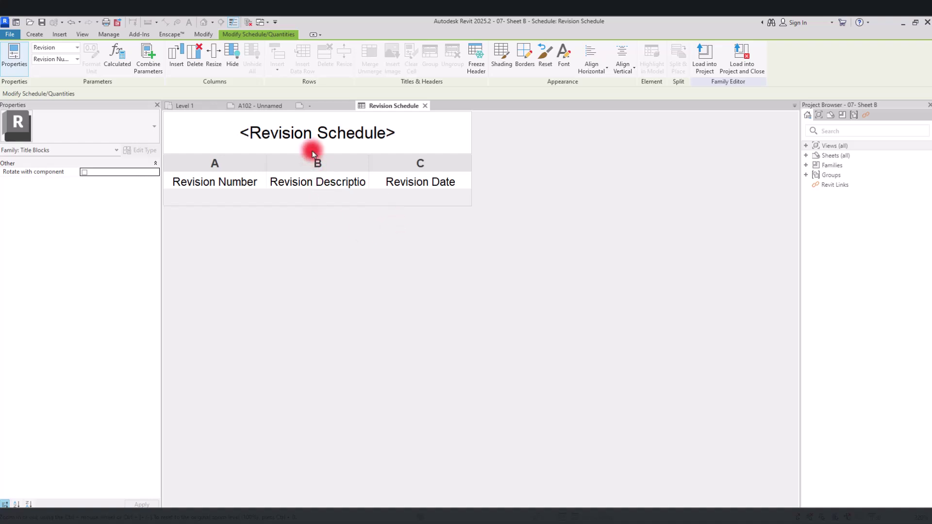
pyautogui.click(321, 107)
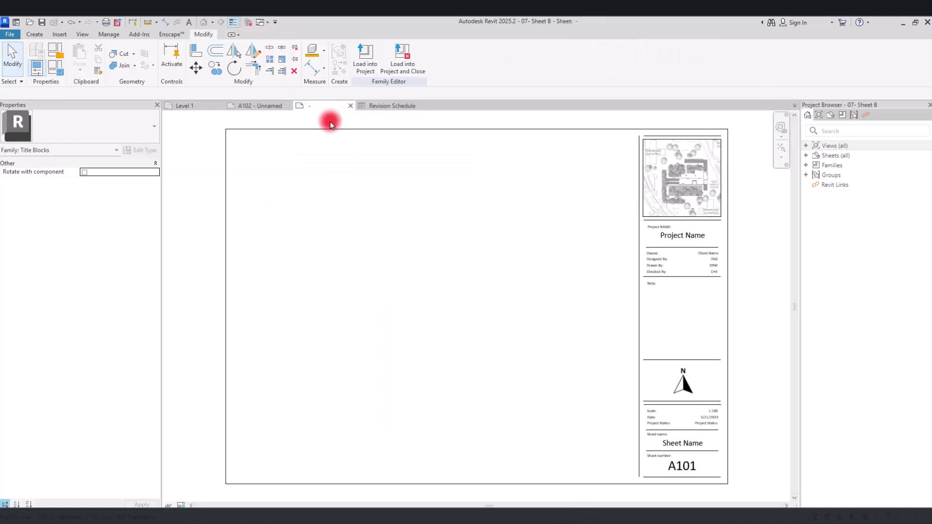
pyautogui.moveTo(746, 295); pyautogui.dragTo(575, 281, button='middle')
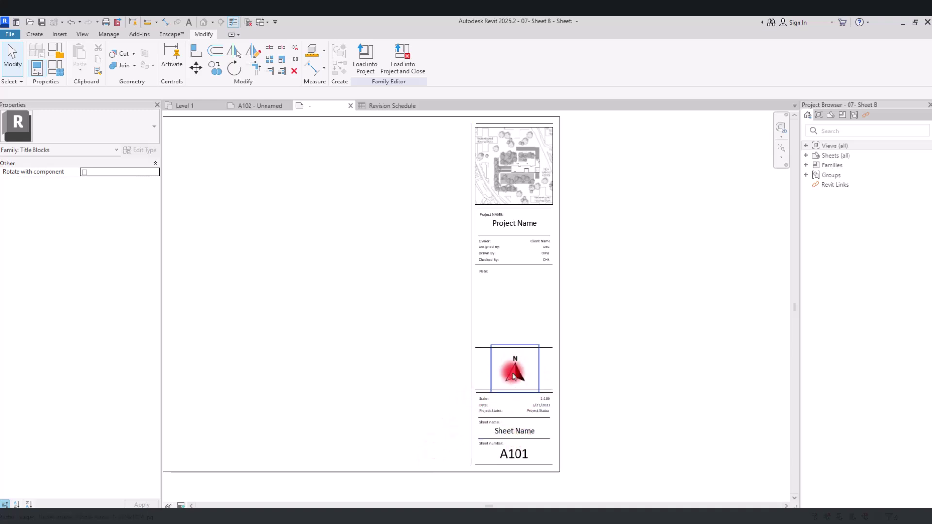
pyautogui.scroll(3, 511, 274)
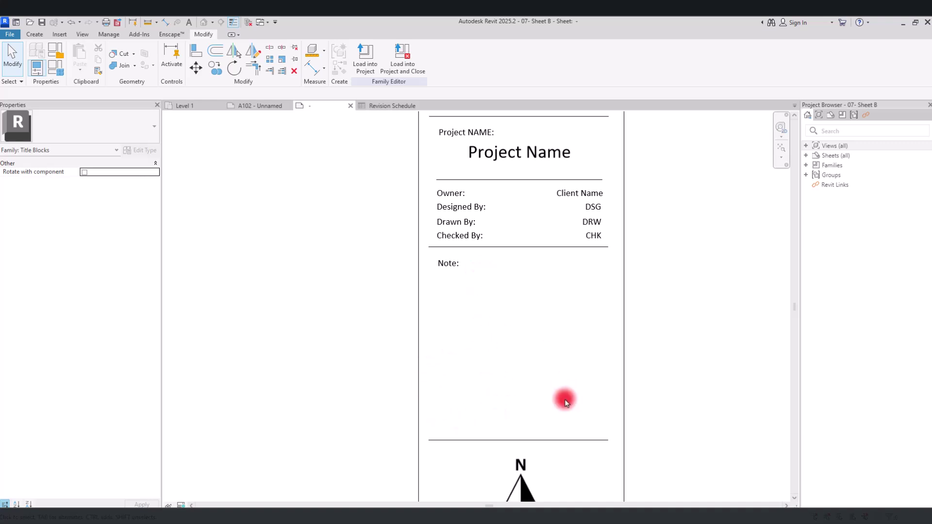
pyautogui.moveTo(660, 382); pyautogui.dragTo(655, 355, button='middle')
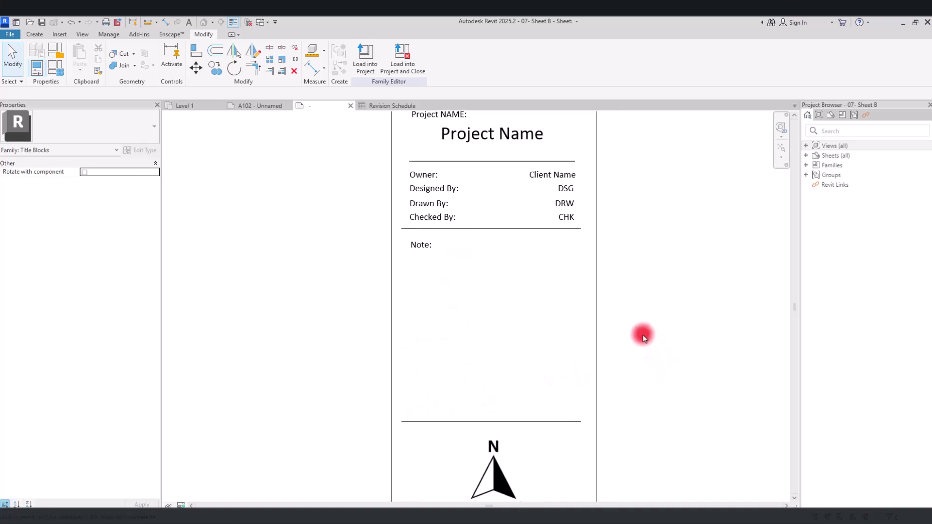
pyautogui.click(806, 145)
pyautogui.click(813, 155)
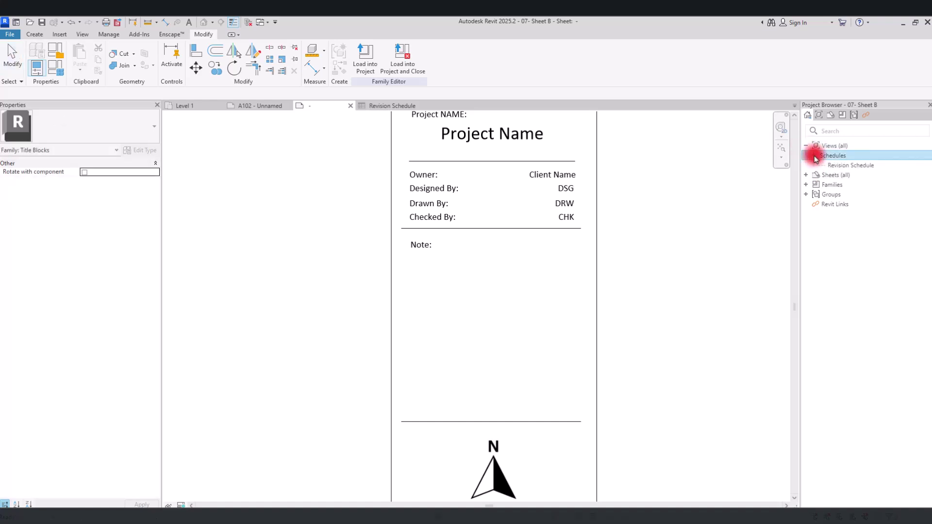
pyautogui.click(849, 166)
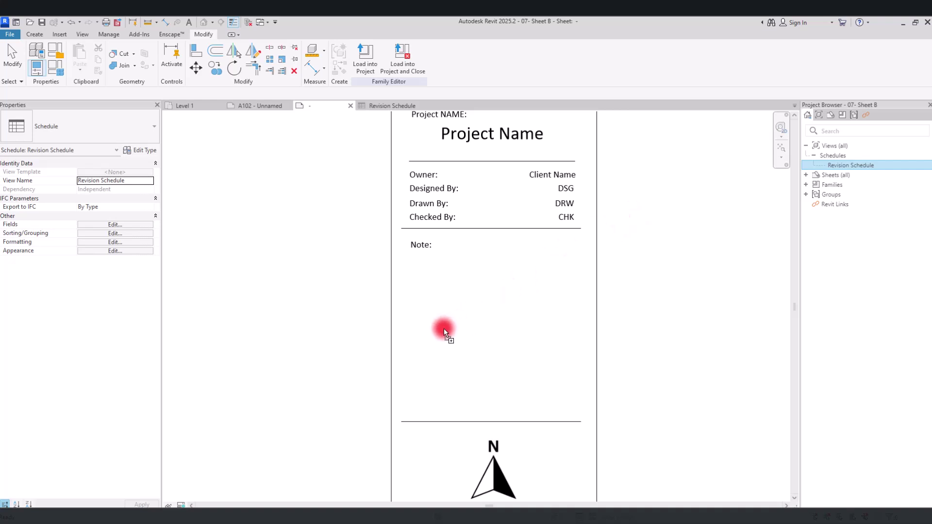
# - Place the Revision Schedule in the title block's note area and nudge it upward
pyautogui.moveTo(443, 328); pyautogui.dragTo(441, 327)
pyautogui.click(494, 353)
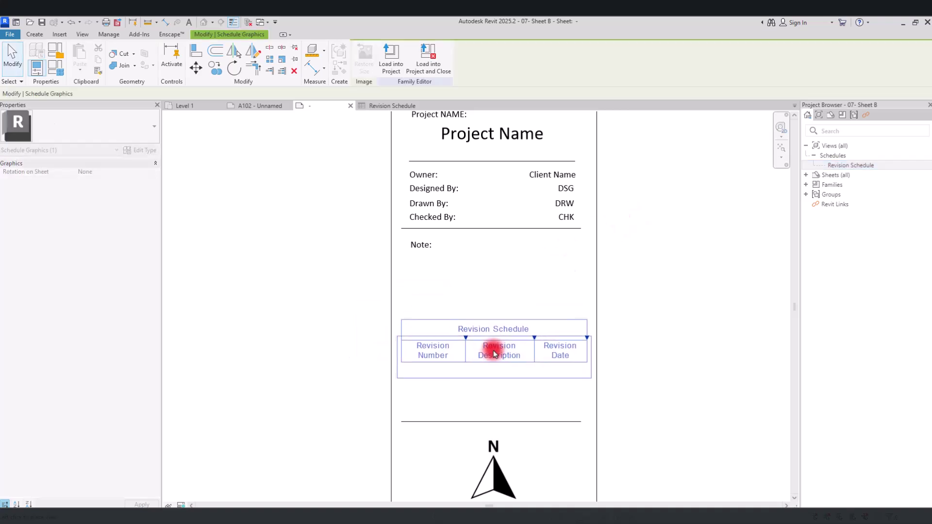
pyautogui.click(383, 378)
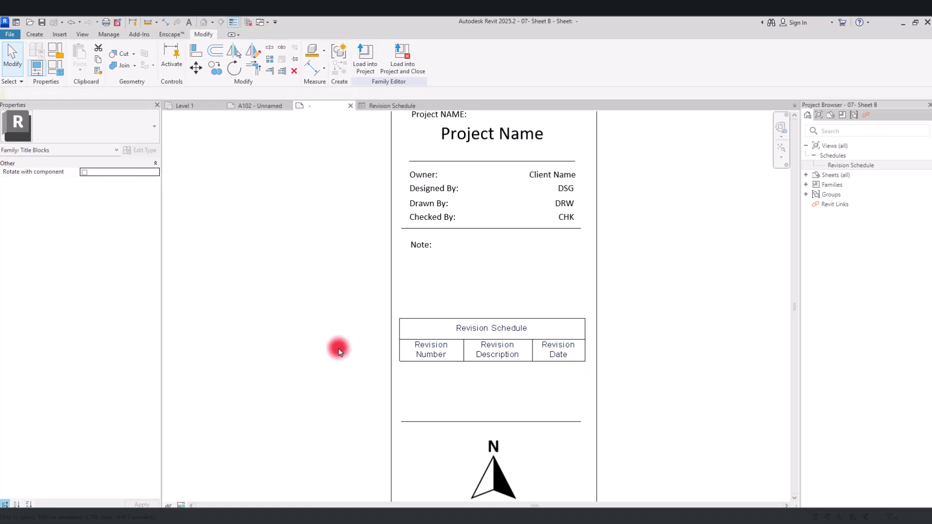
pyautogui.scroll(3, 585, 356)
pyautogui.moveTo(650, 349); pyautogui.dragTo(696, 278, button='middle')
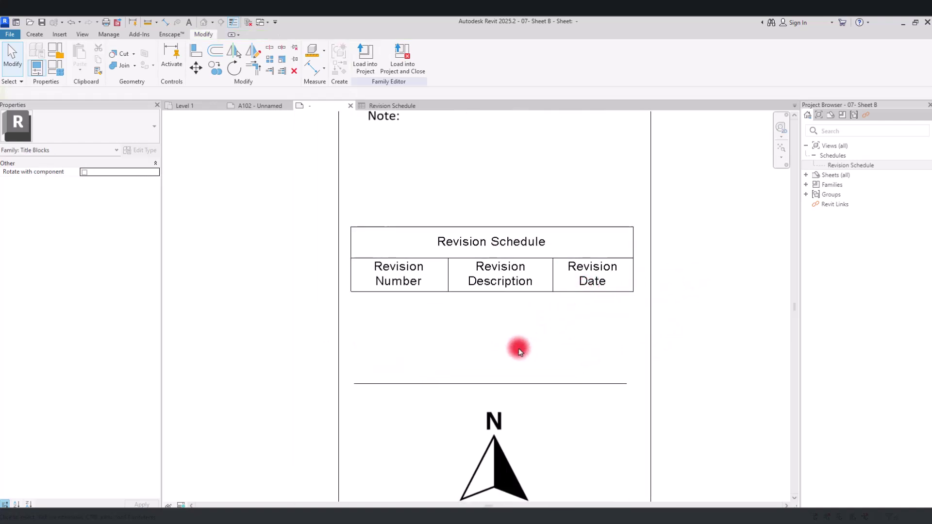
pyautogui.scroll(-2, 518, 348)
pyautogui.click(483, 282)
pyautogui.moveTo(483, 282); pyautogui.dragTo(484, 234)
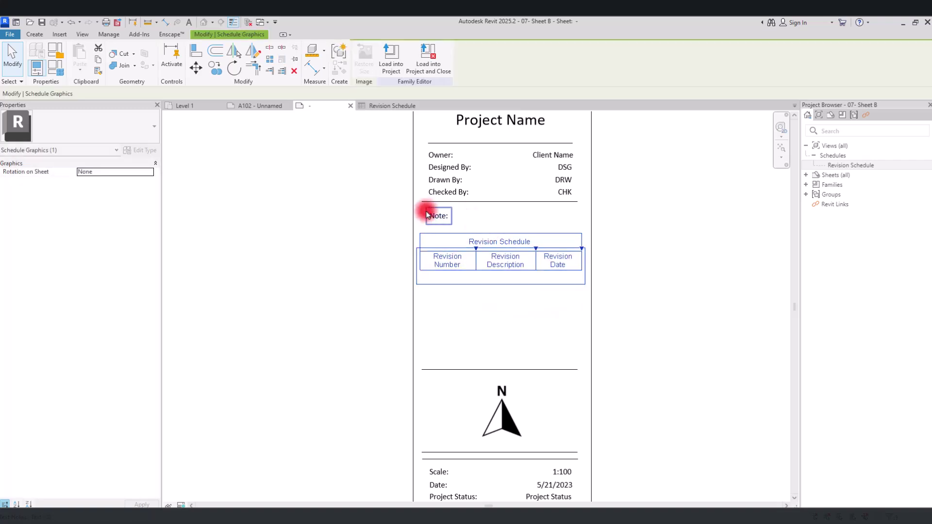
# - Delete the Note label, move the schedule just under Checked By, and open its view
pyautogui.click(442, 218)
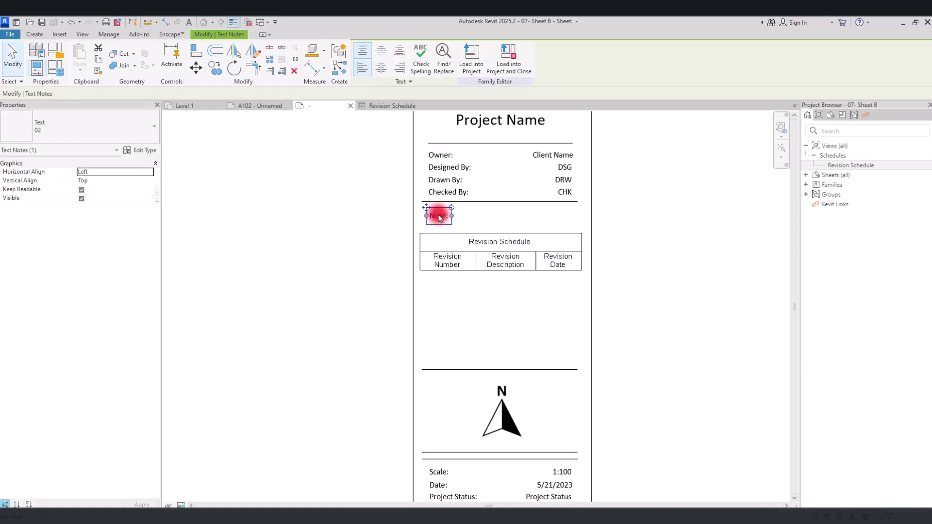
pyautogui.press('Delete')
pyautogui.moveTo(502, 243); pyautogui.dragTo(505, 207)
pyautogui.click(379, 236)
pyautogui.scroll(3, 499, 197)
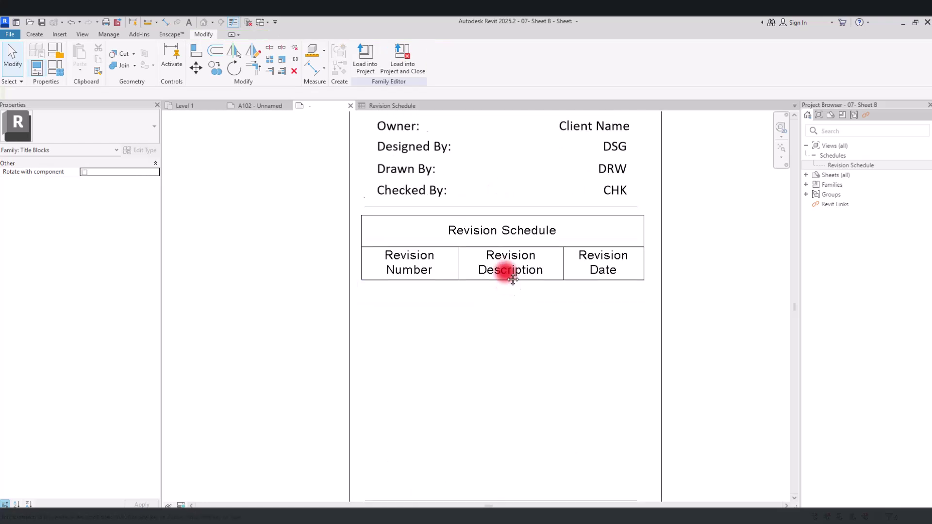
pyautogui.moveTo(503, 268); pyautogui.dragTo(503, 220, button='middle')
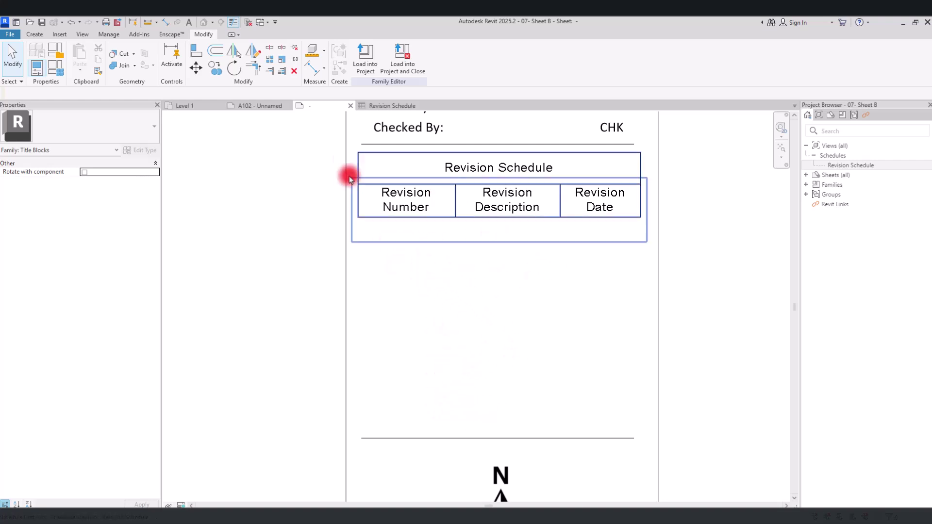
pyautogui.click(375, 107)
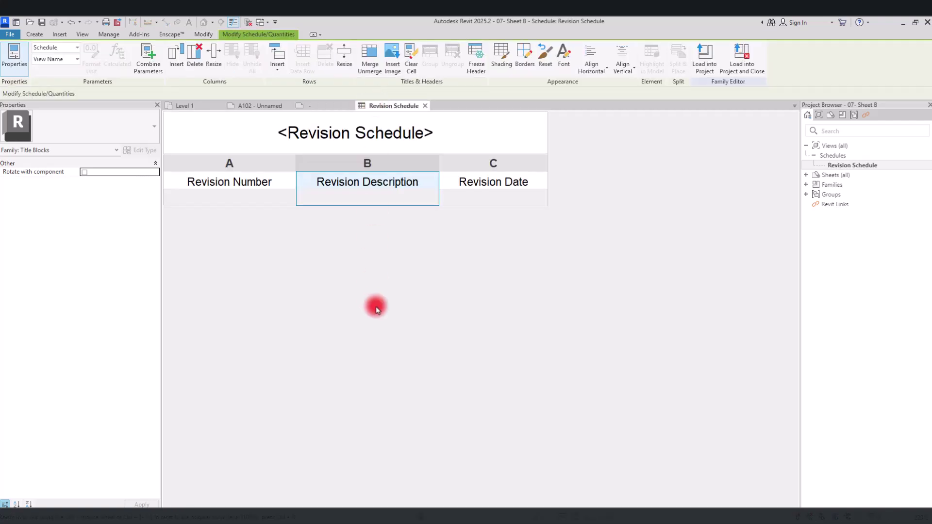
# - Change the Revision Schedule row height from Variable to User defined, then return to the title-block sheet
pyautogui.click(846, 166)
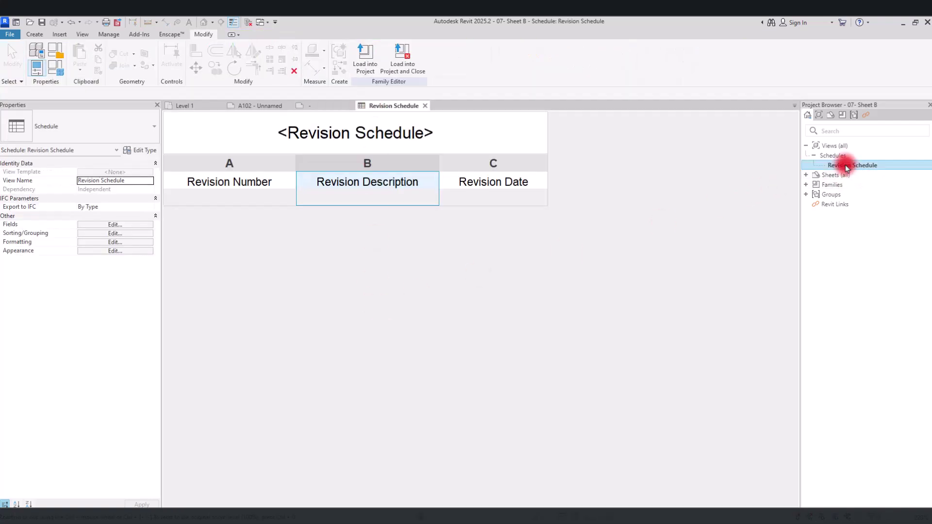
pyautogui.click(100, 252)
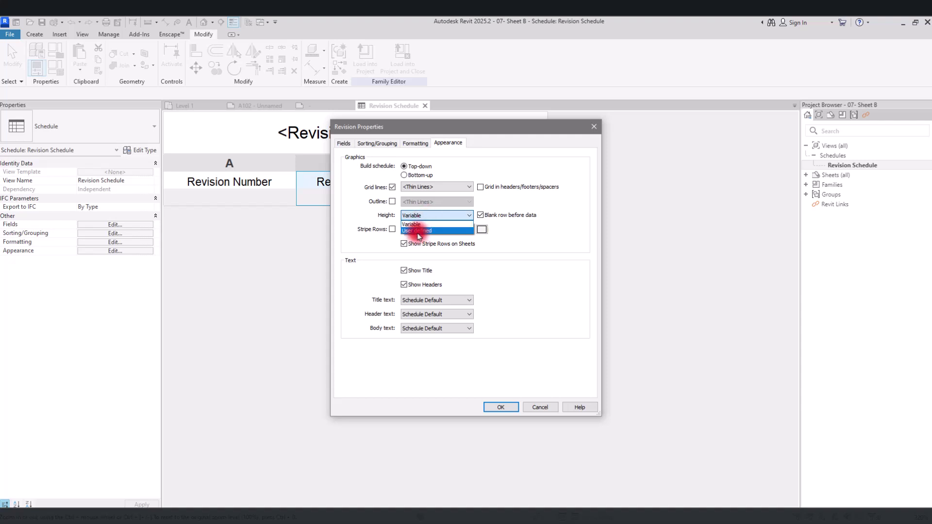
pyautogui.click(418, 233)
pyautogui.click(502, 408)
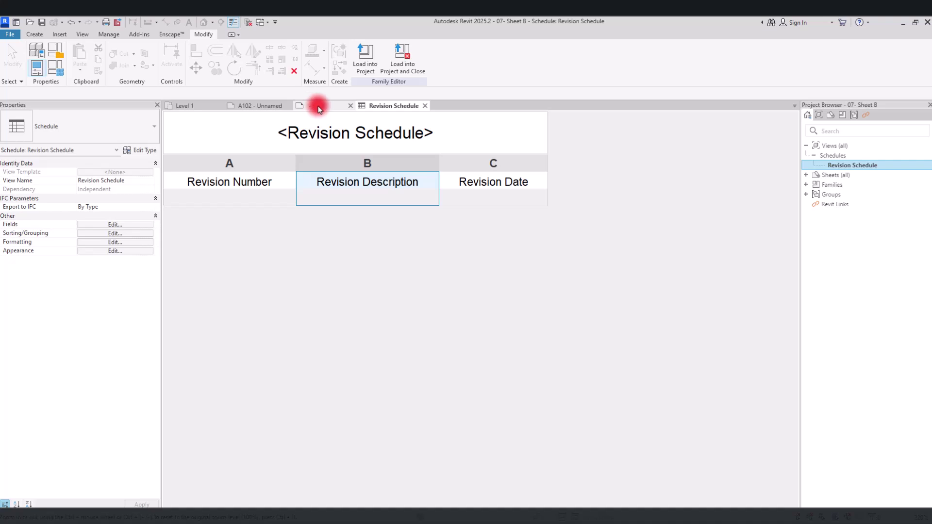
pyautogui.click(318, 106)
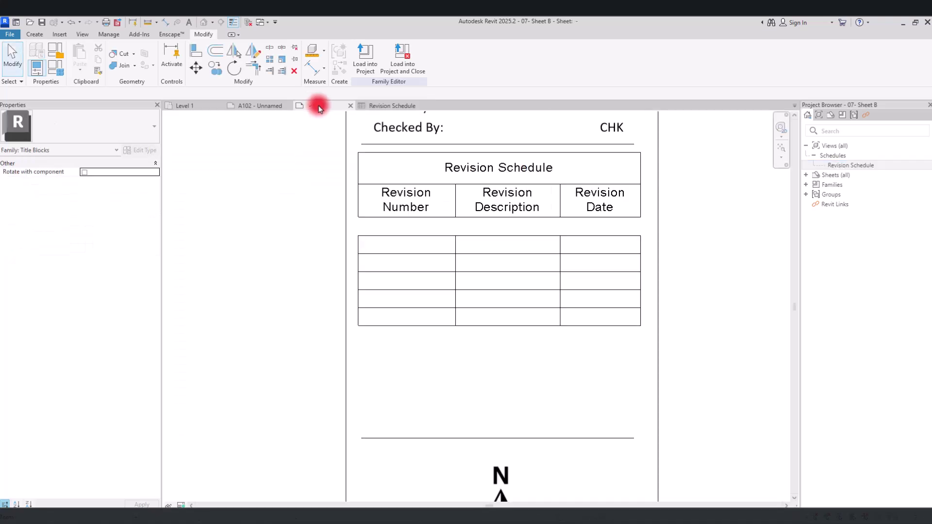
# - Stretch the revision schedule on the sheet to ten empty rows, then open the Level 1 floor plan
pyautogui.click(462, 277)
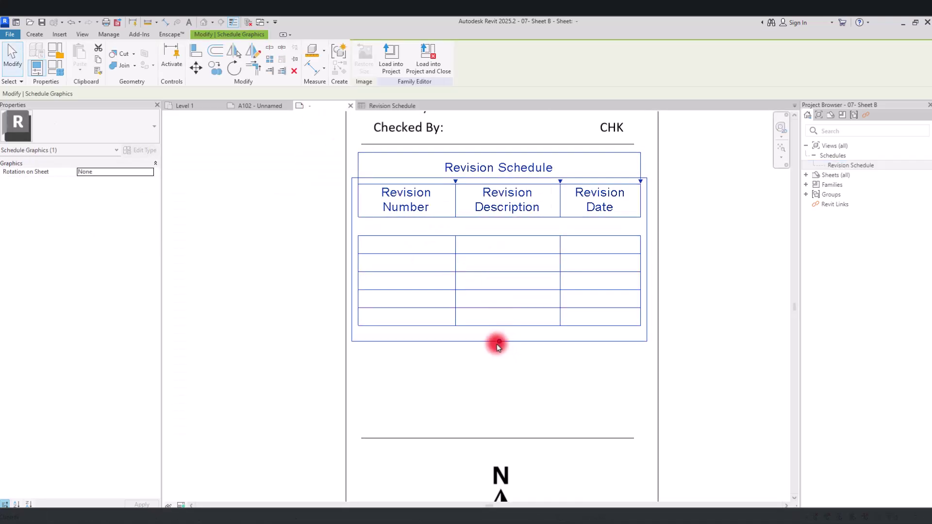
pyautogui.moveTo(499, 343); pyautogui.dragTo(496, 435)
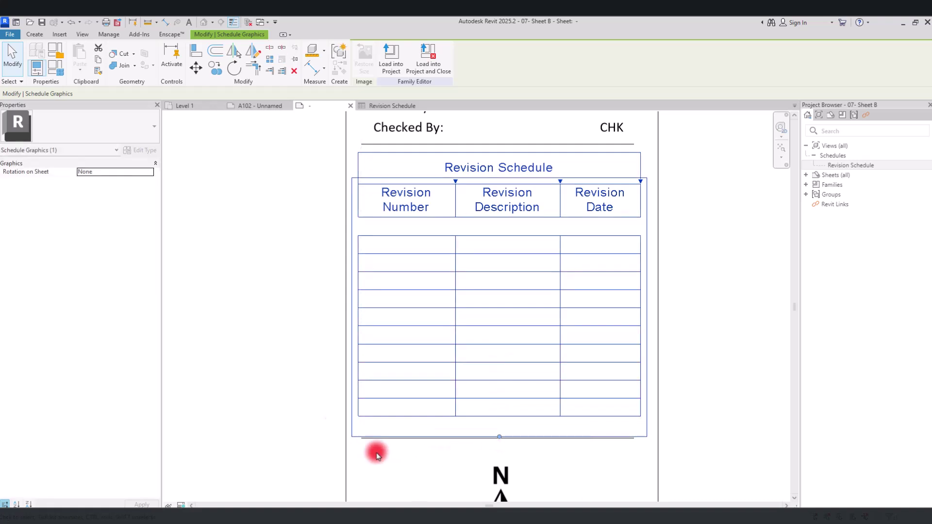
pyautogui.click(301, 290)
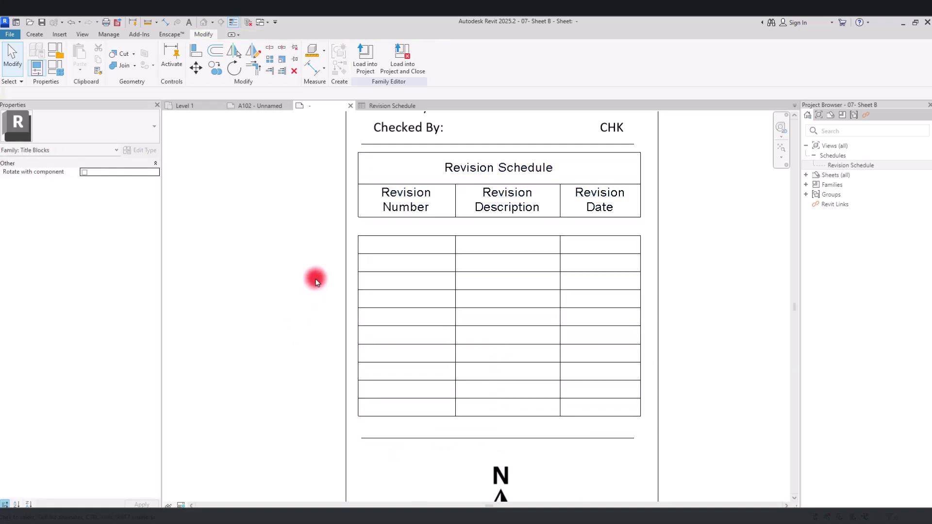
pyautogui.click(507, 270)
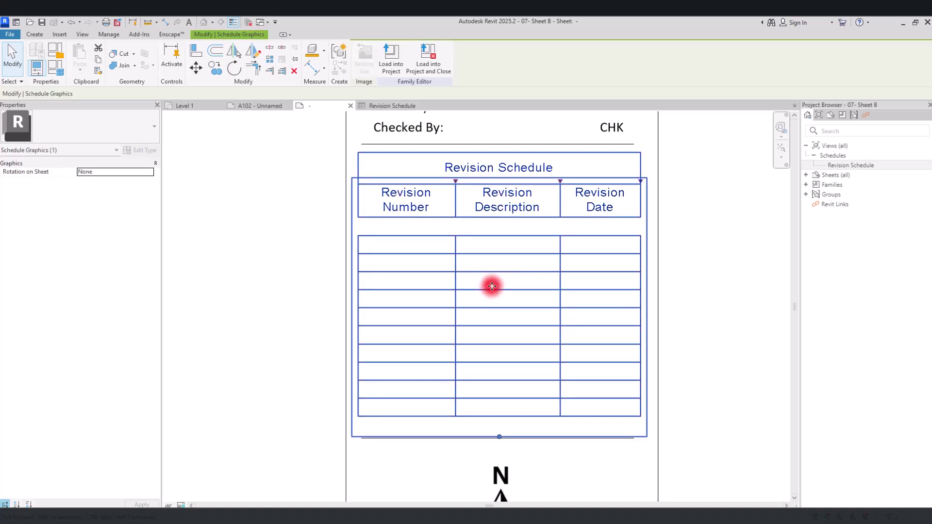
pyautogui.click(215, 223)
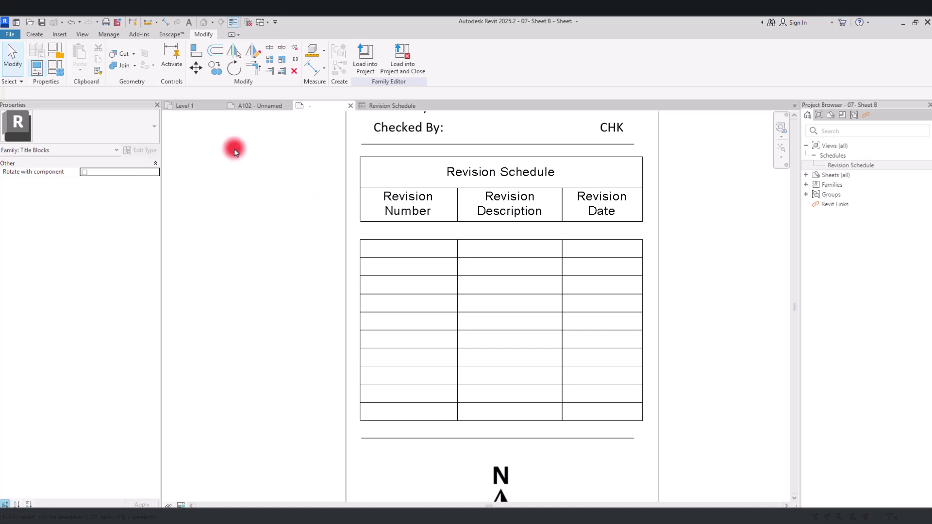
pyautogui.click(189, 106)
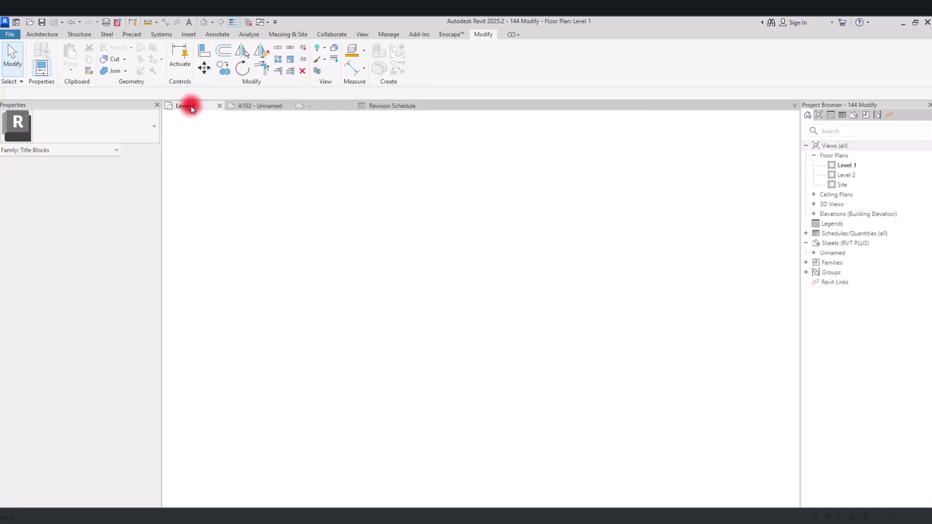
pyautogui.click(395, 235)
pyautogui.click(332, 203)
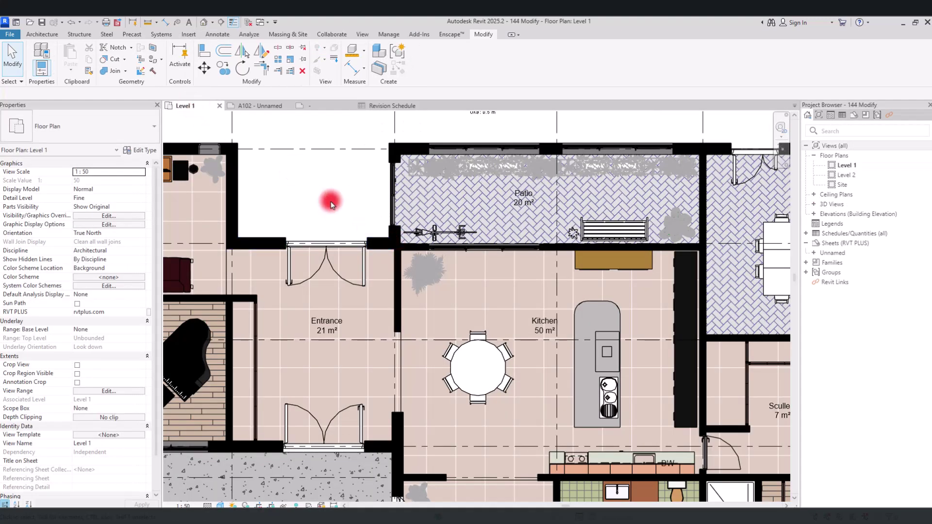
pyautogui.click(325, 197)
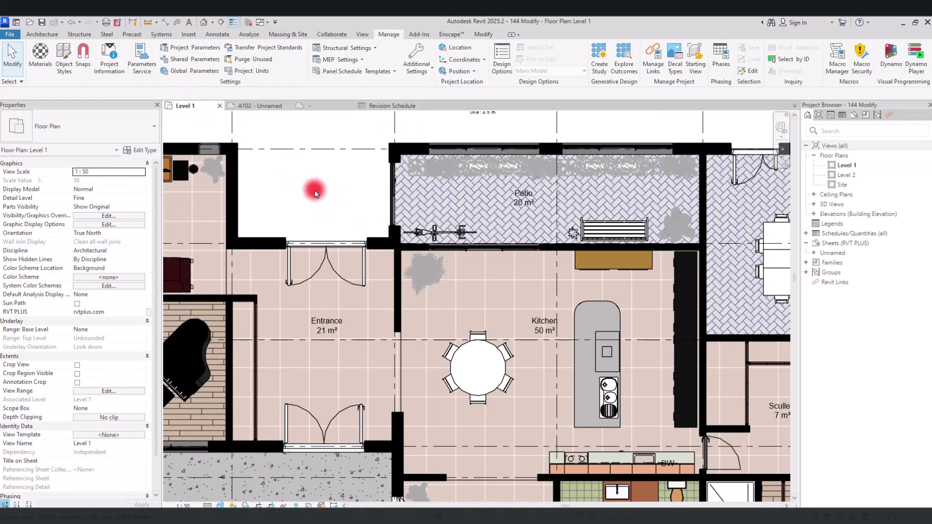
pyautogui.click(254, 240)
pyautogui.keyDown('ctrl'); pyautogui.click(239, 200); pyautogui.keyUp('ctrl')
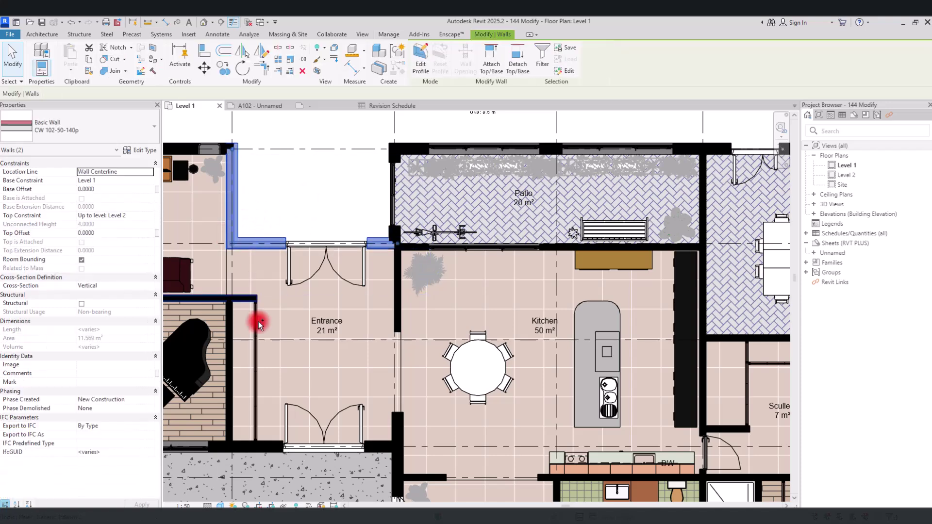
pyautogui.keyDown('ctrl'); pyautogui.click(242, 297); pyautogui.keyUp('ctrl')
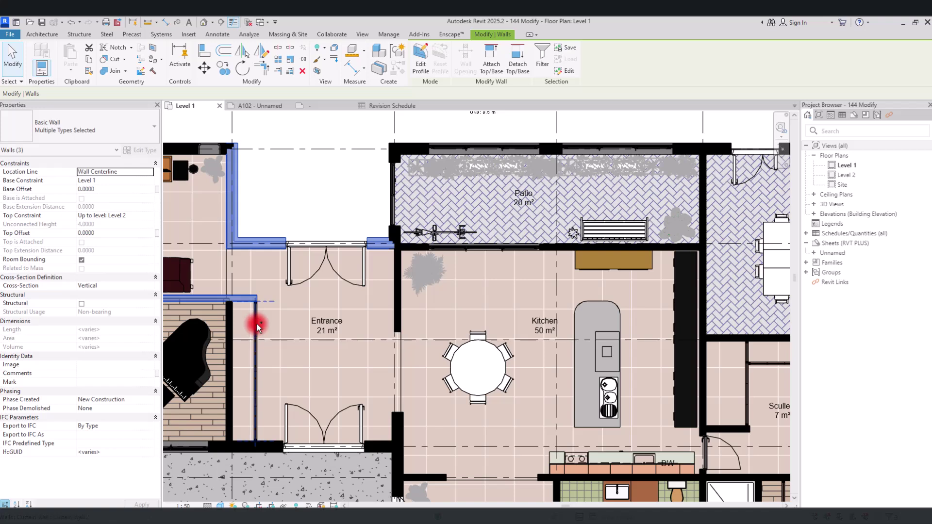
pyautogui.keyDown('ctrl'); pyautogui.click(257, 326); pyautogui.keyUp('ctrl')
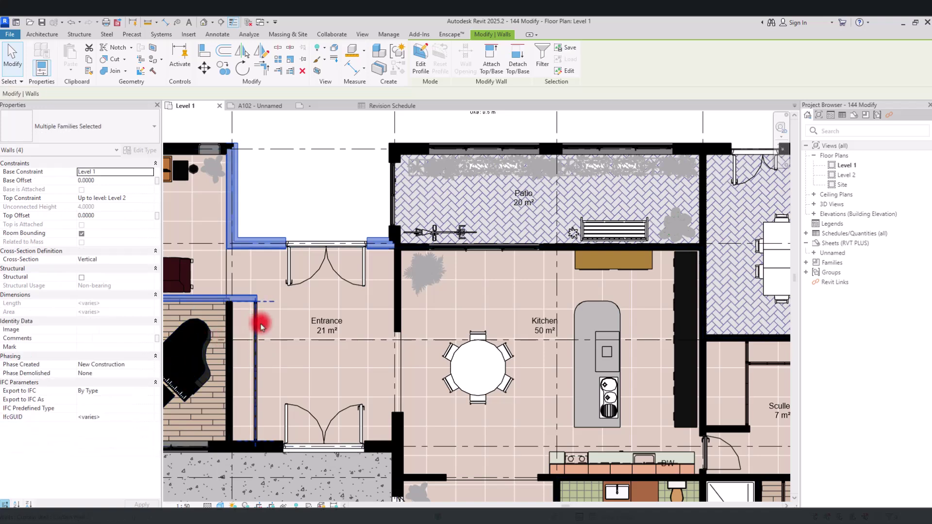
pyautogui.keyDown('ctrl'); pyautogui.click(401, 318); pyautogui.keyUp('ctrl')
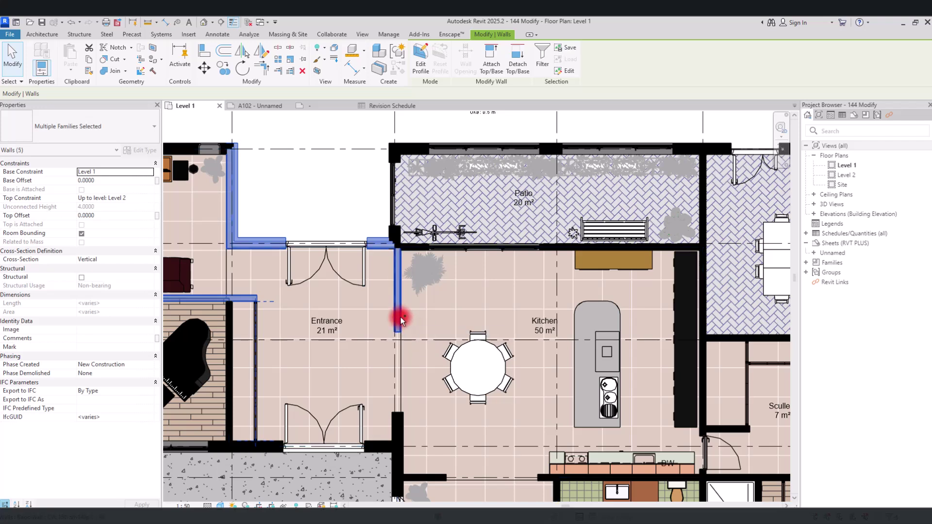
pyautogui.click(49, 322)
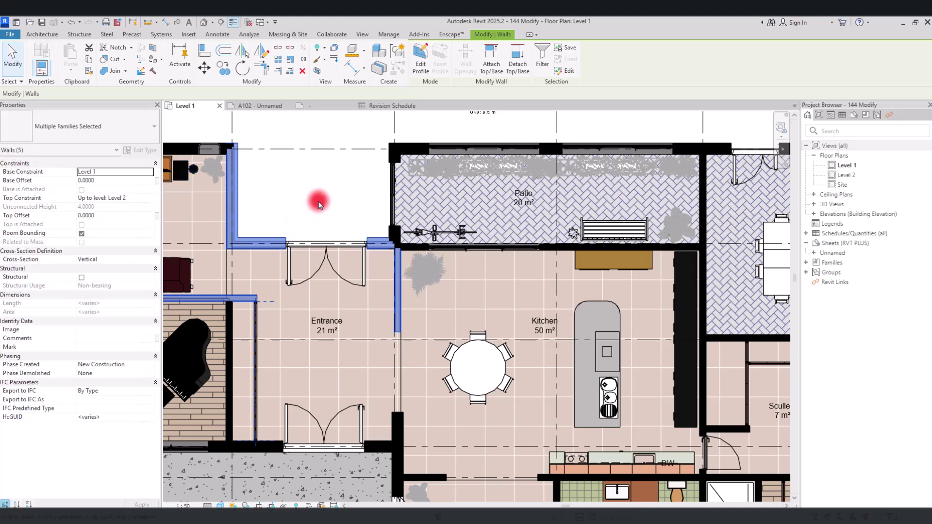
pyautogui.click(318, 199)
pyautogui.click(491, 357)
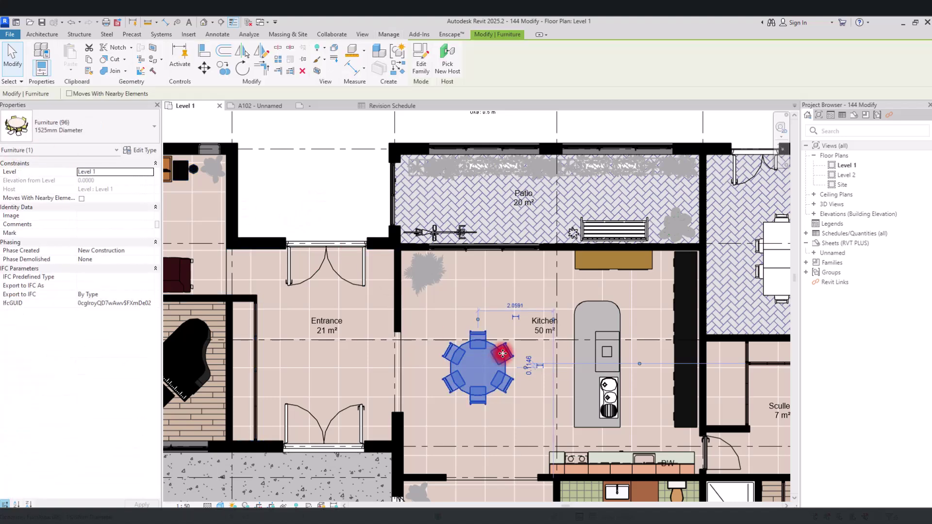
pyautogui.keyDown('ctrl'); pyautogui.click(360, 412); pyautogui.keyUp('ctrl')
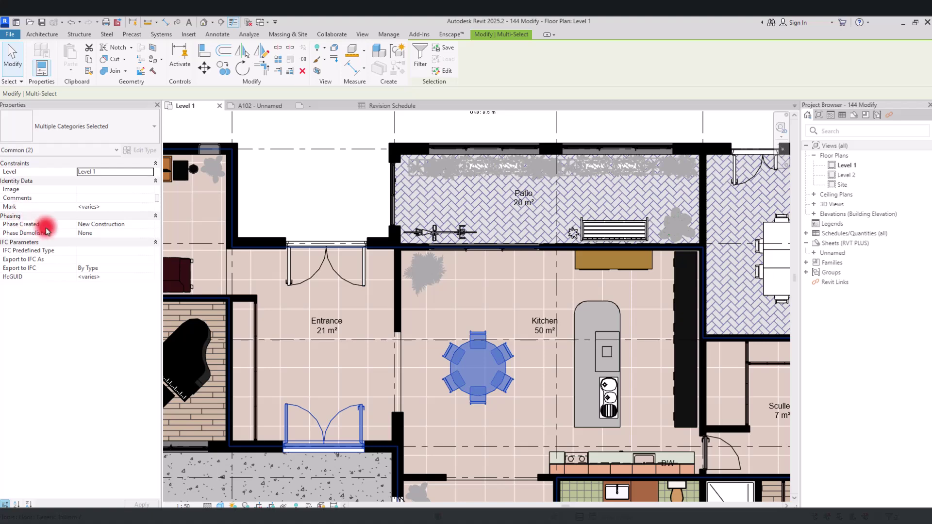
pyautogui.click(367, 194)
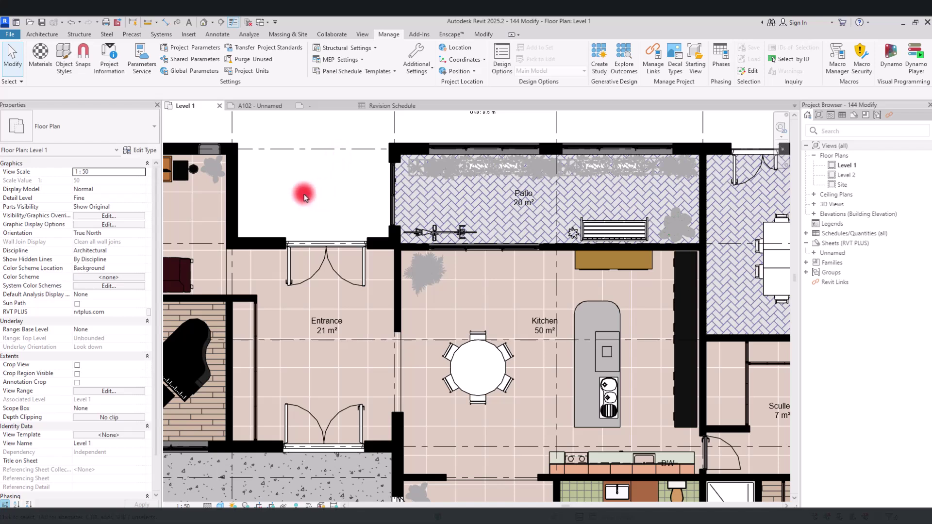
# - Set Multiple Values Indication to display the custom text 'Different' instead of <varies>
pyautogui.click(421, 61)
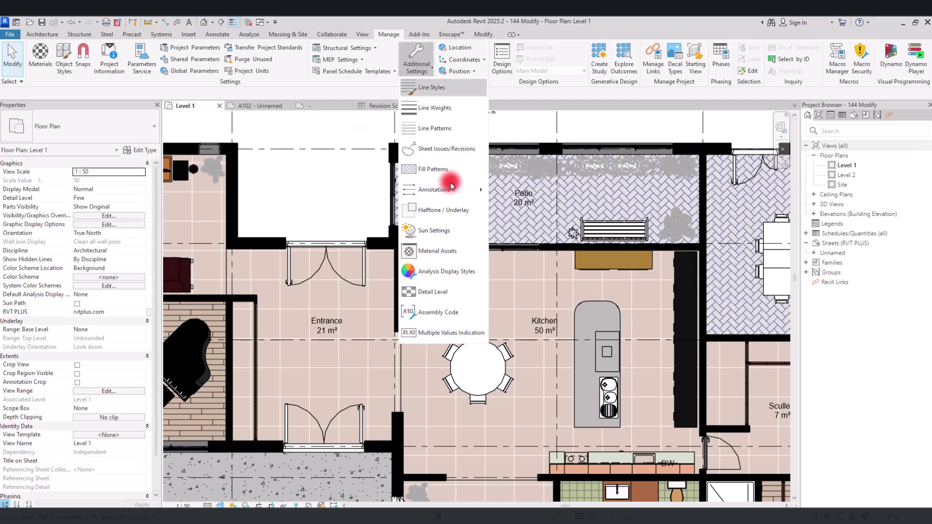
pyautogui.click(434, 337)
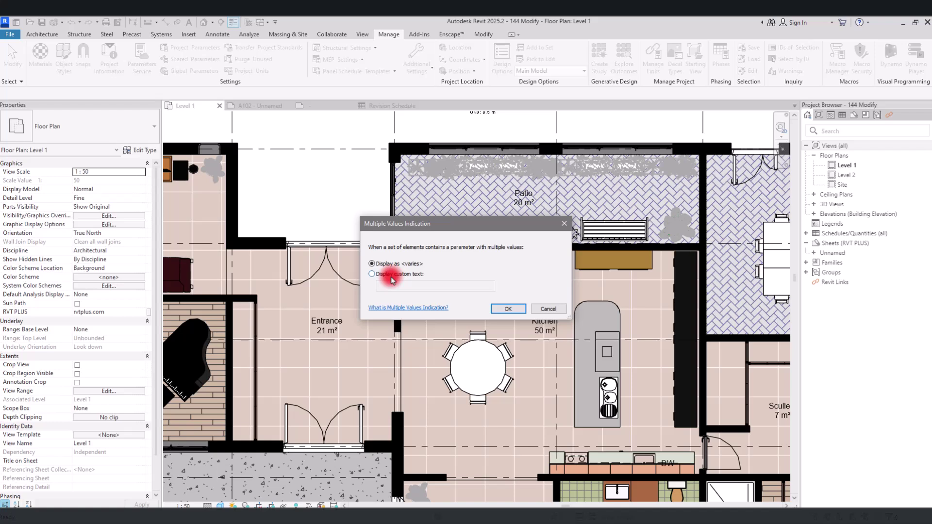
pyautogui.click(383, 275)
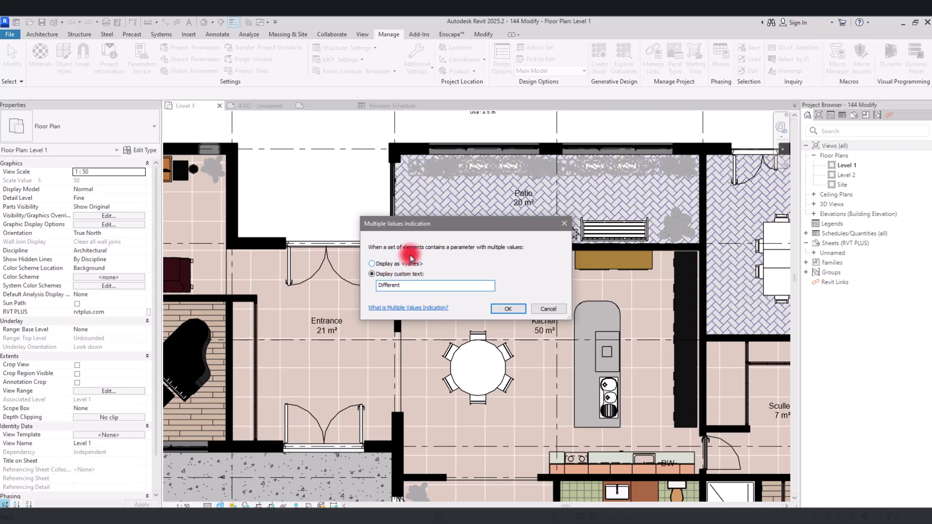
pyautogui.click(506, 309)
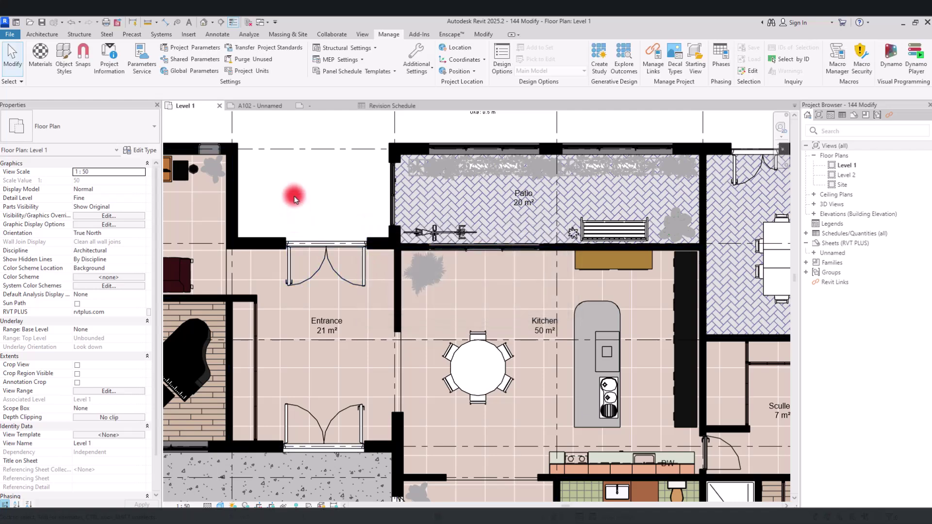
pyautogui.click(255, 241)
pyautogui.keyDown('ctrl'); pyautogui.click(234, 191); pyautogui.keyUp('ctrl')
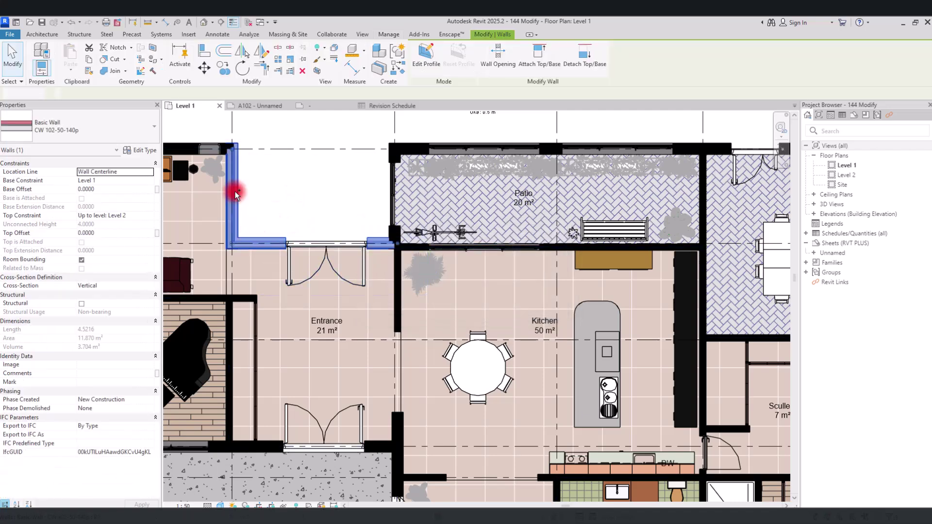
pyautogui.keyDown('ctrl'); pyautogui.click(396, 158); pyautogui.keyUp('ctrl')
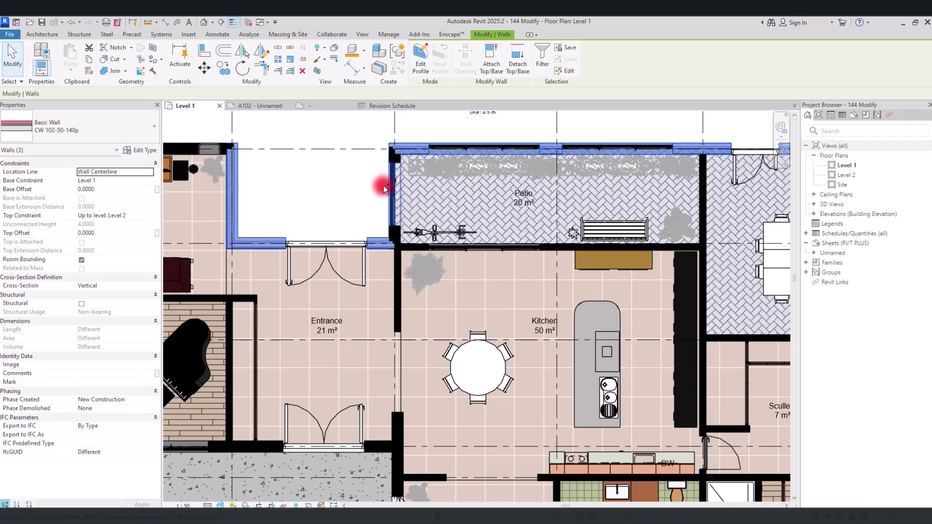
pyautogui.keyDown('ctrl'); pyautogui.click(254, 318); pyautogui.keyUp('ctrl')
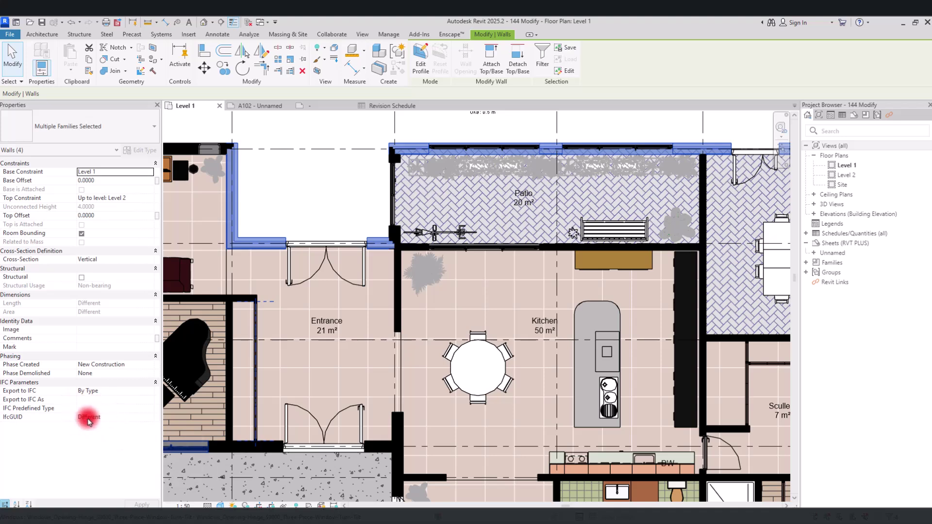
pyautogui.click(328, 197)
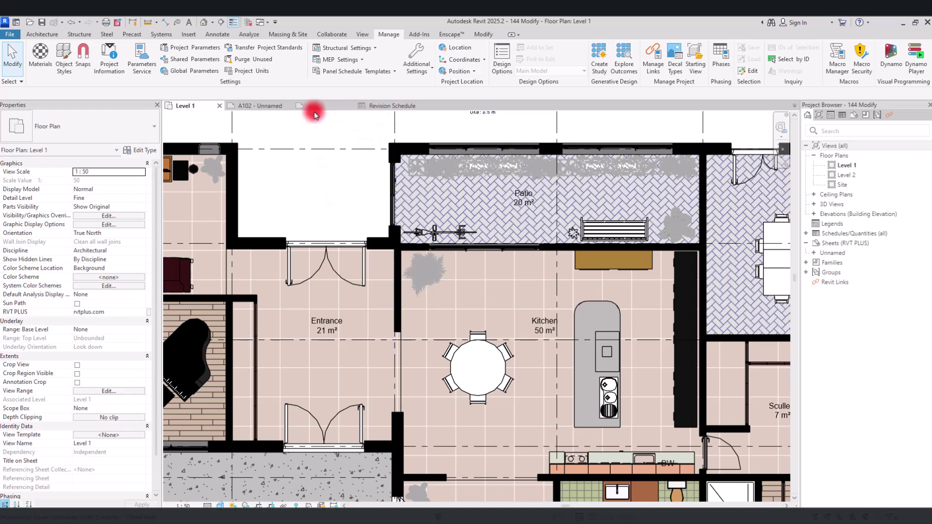
# - Create a new Schedule/Quantities view named Wall Schedule for the Walls category
pyautogui.click(363, 36)
pyautogui.click(547, 70)
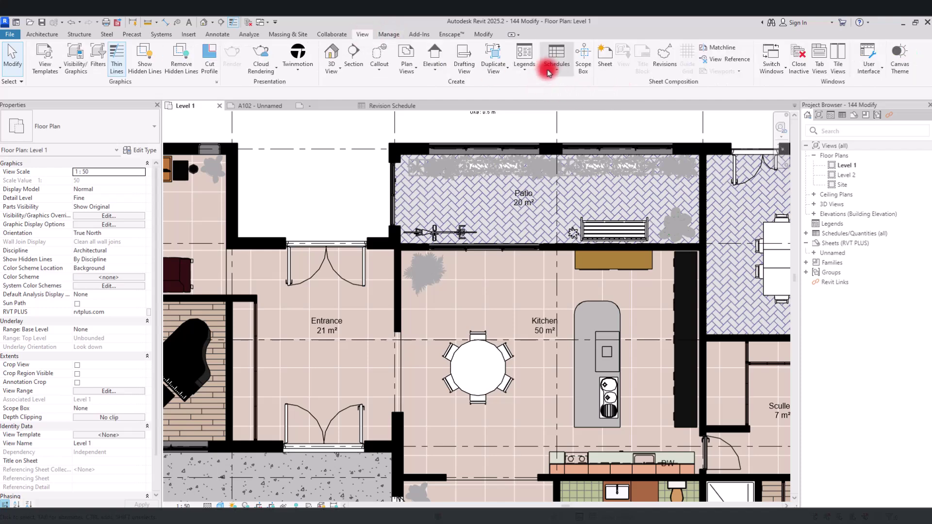
pyautogui.click(589, 86)
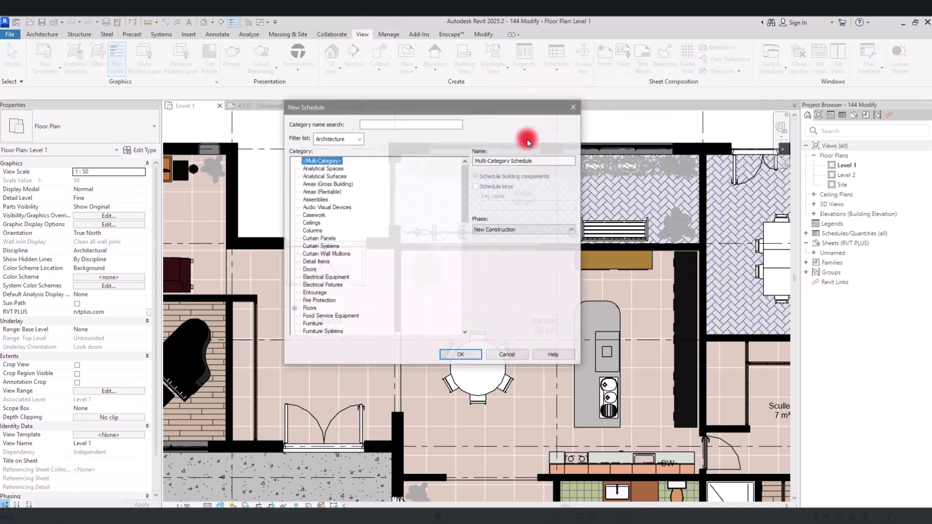
pyautogui.moveTo(466, 195); pyautogui.dragTo(460, 322)
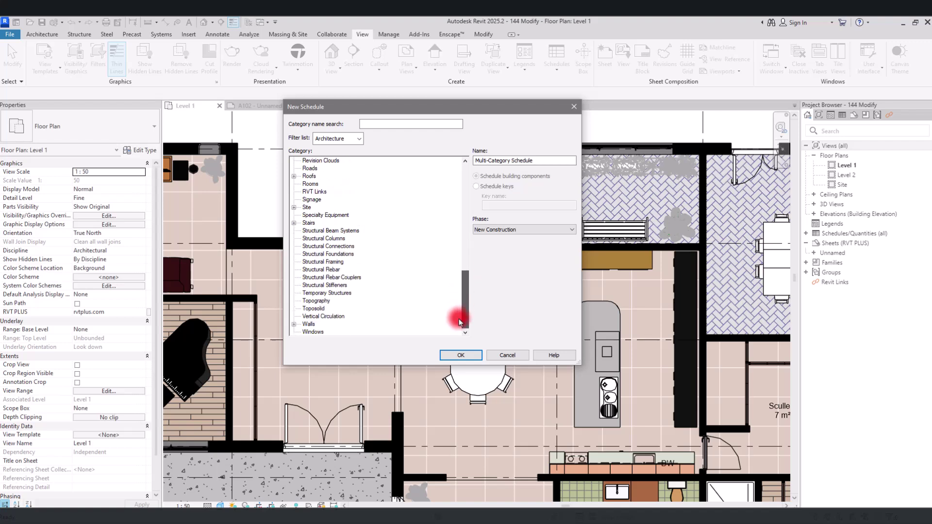
pyautogui.click(307, 324)
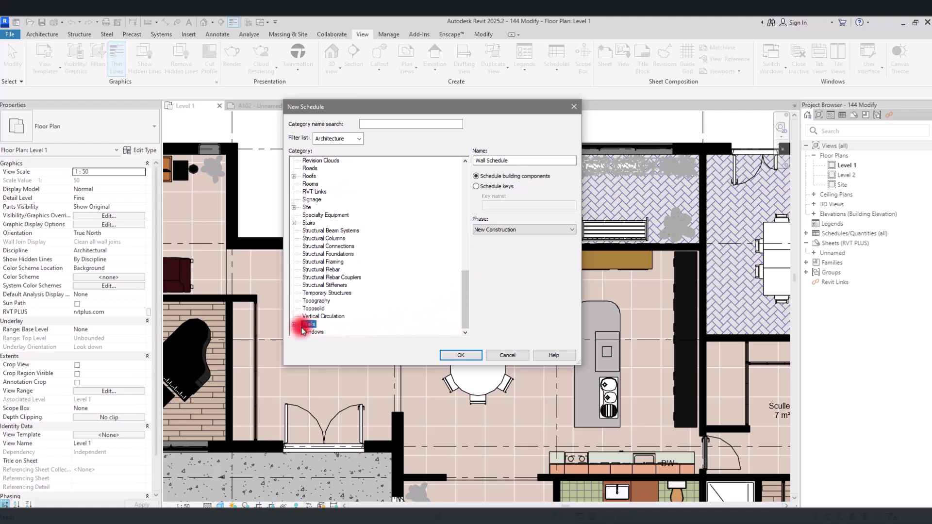
pyautogui.click(460, 355)
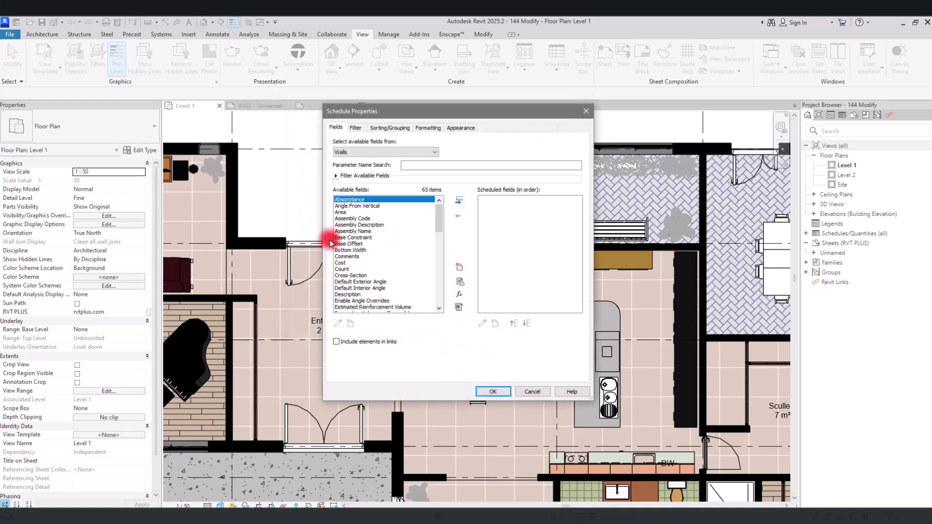
# - Add the Area, Count, Family, Length, Type and Width fields to the schedule
pyautogui.doubleClick(336, 213)
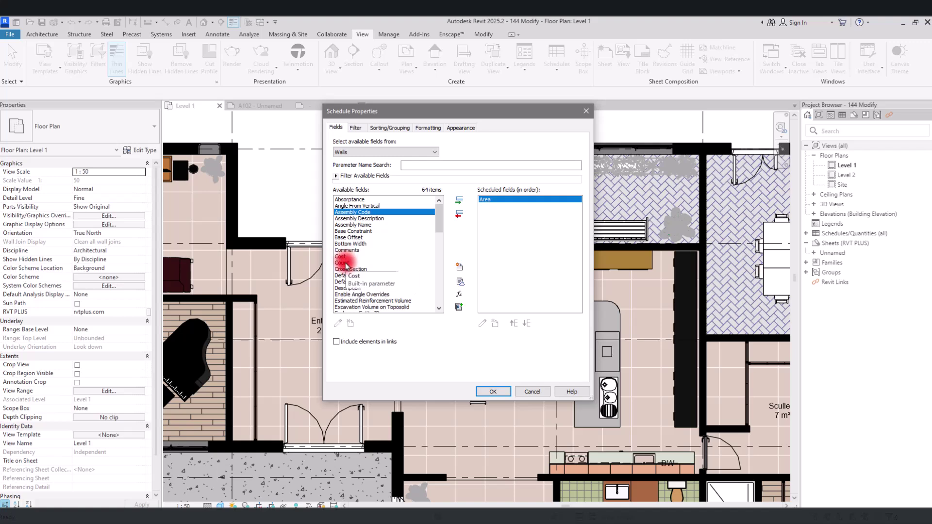
pyautogui.doubleClick(373, 263)
pyautogui.scroll(-6, 397, 262)
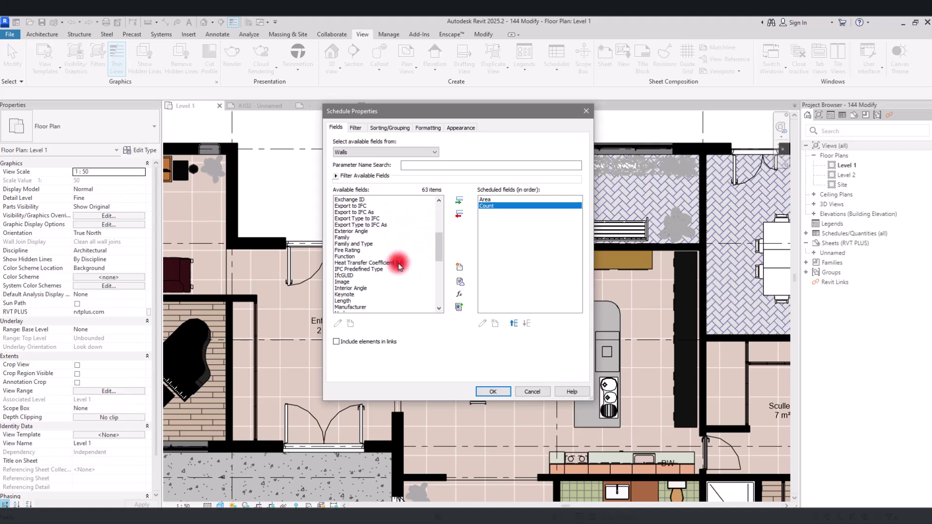
pyautogui.doubleClick(343, 238)
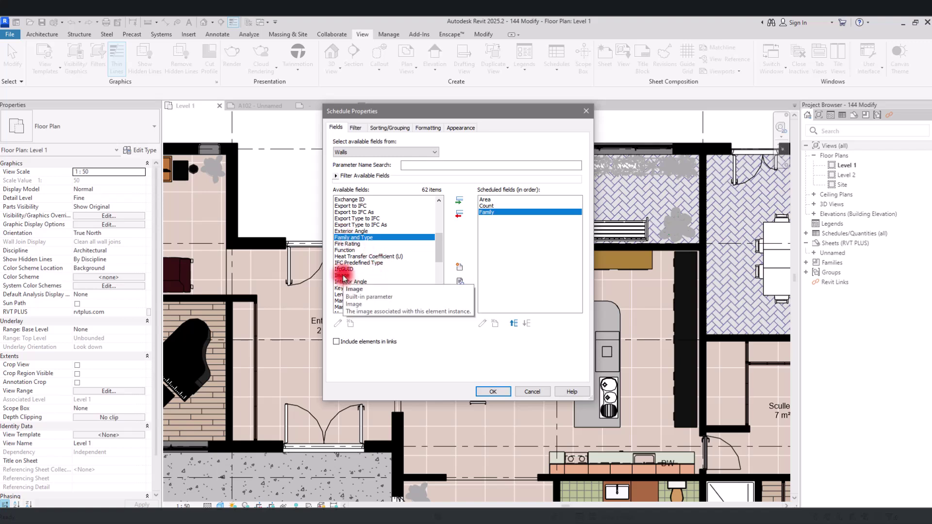
pyautogui.doubleClick(343, 295)
pyautogui.scroll(-5, 383, 269)
pyautogui.scroll(-3, 384, 275)
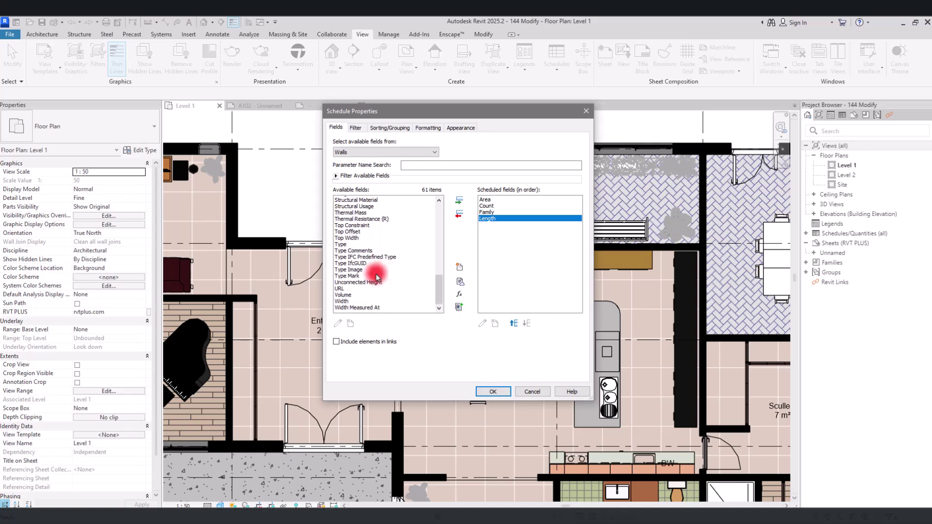
pyautogui.doubleClick(341, 249)
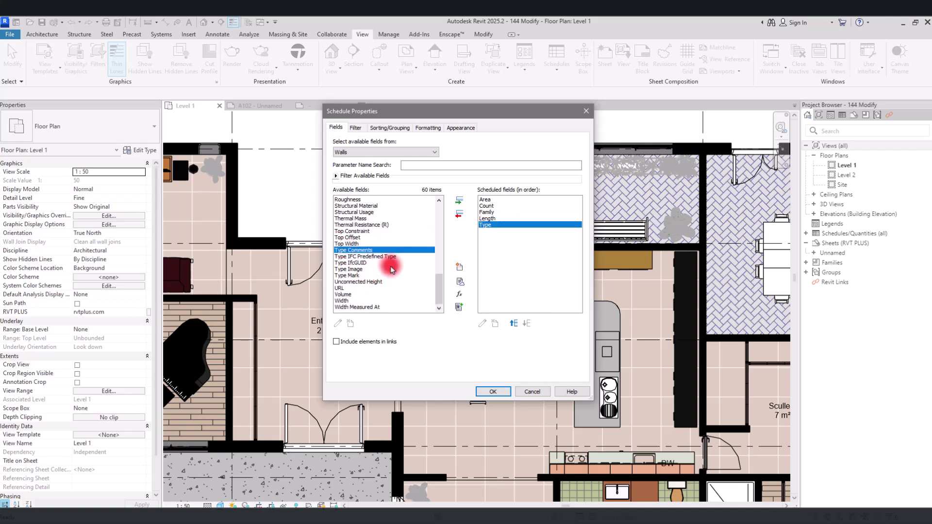
pyautogui.doubleClick(341, 300)
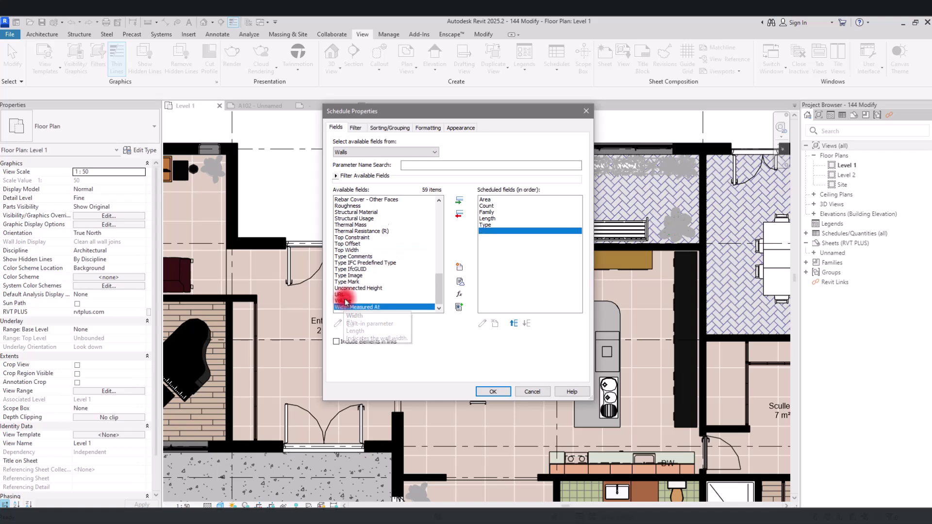
# - Move Family to the first column and Type to the second
pyautogui.click(490, 212)
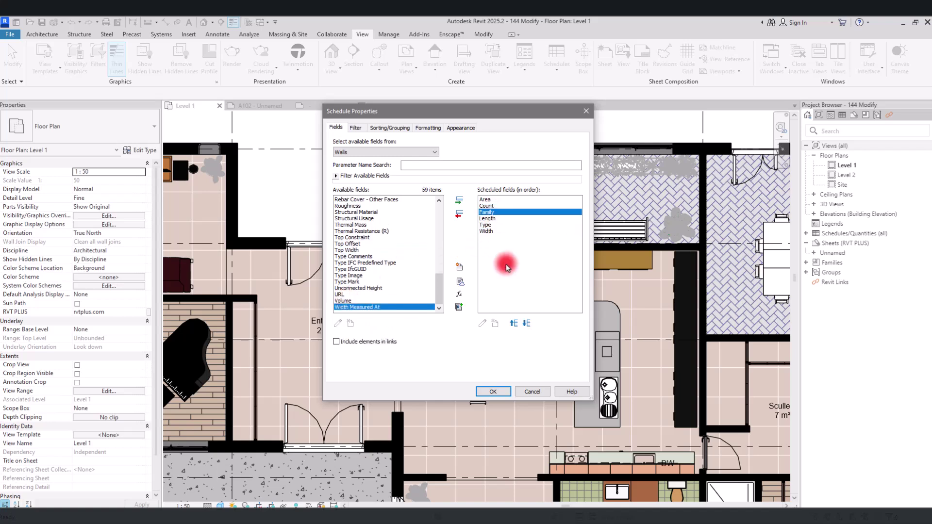
pyautogui.click(514, 324)
pyautogui.click(517, 323)
pyautogui.click(485, 225)
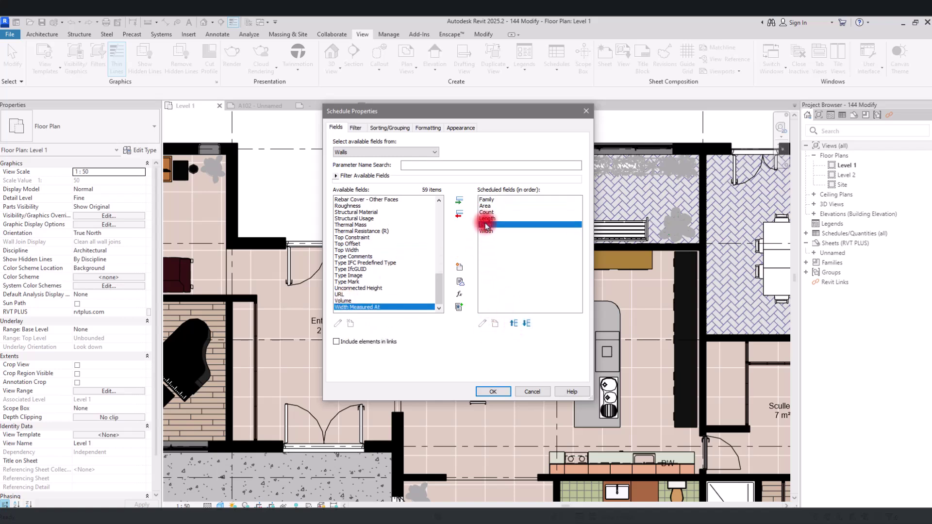
pyautogui.click(514, 324)
pyautogui.click(514, 323)
pyautogui.click(513, 324)
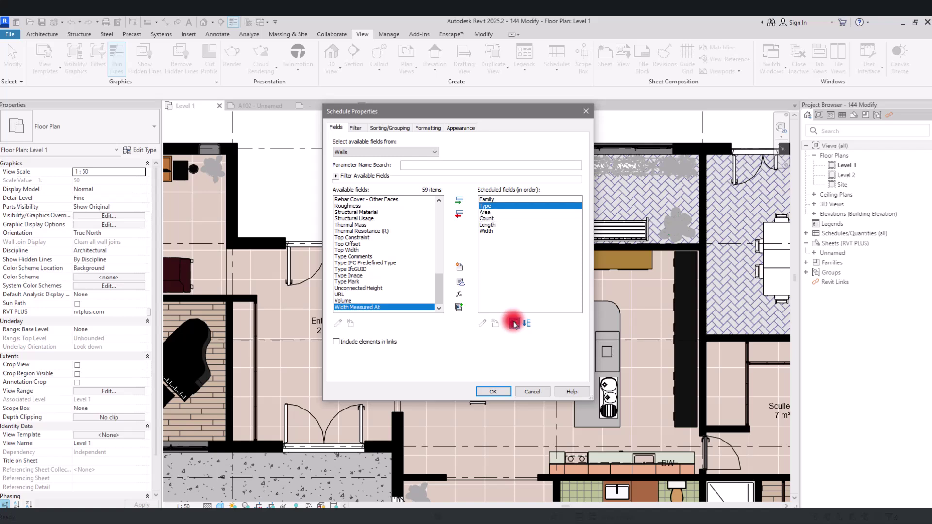
pyautogui.click(494, 208)
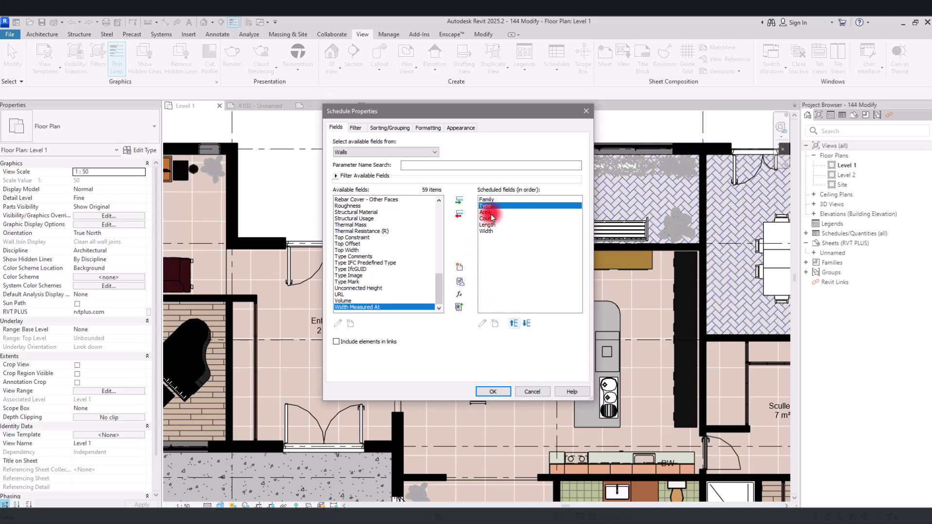
# - Move Area after Width and Count to the last column, then create the schedule
pyautogui.click(485, 212)
pyautogui.click(526, 324)
pyautogui.click(526, 323)
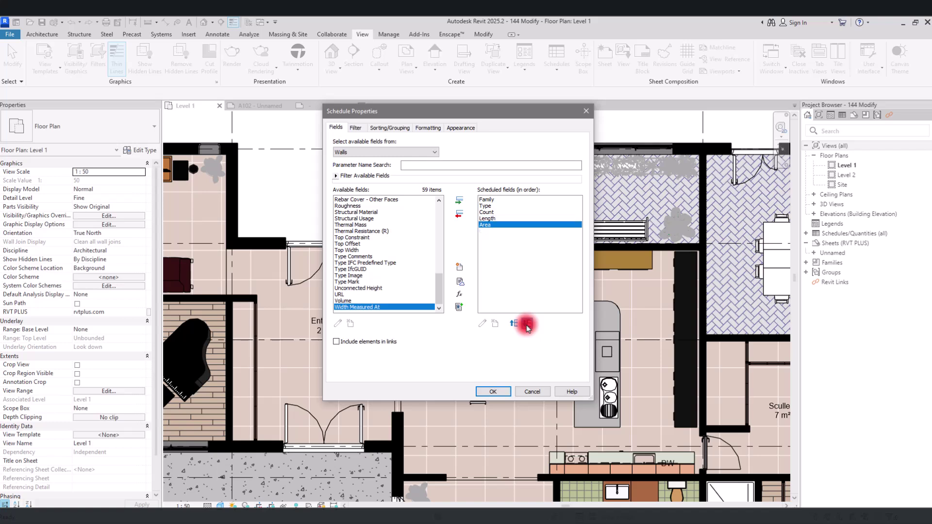
pyautogui.click(526, 324)
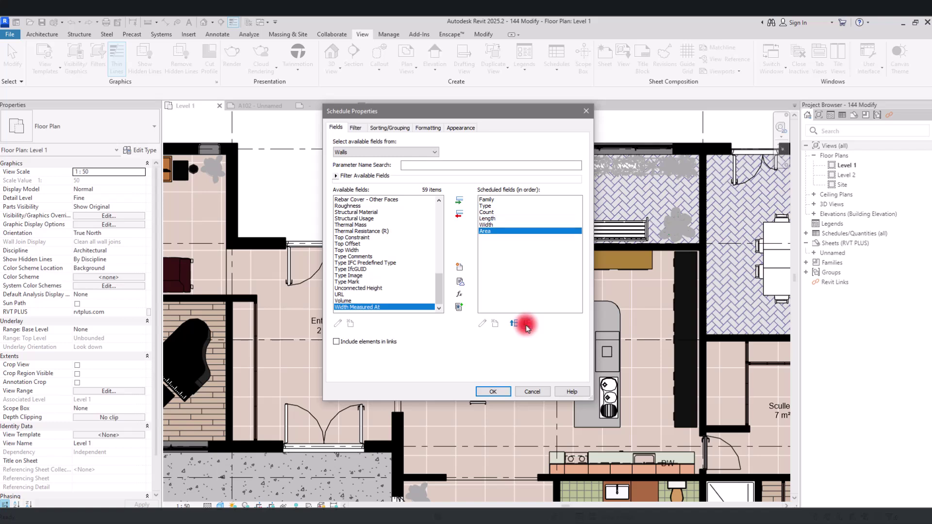
pyautogui.click(486, 213)
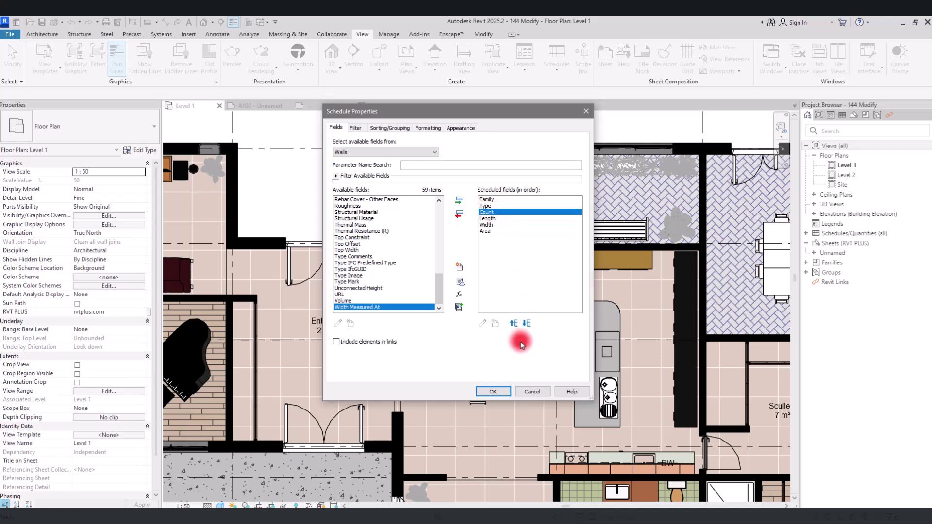
pyautogui.click(526, 323)
pyautogui.click(526, 324)
pyautogui.click(526, 323)
pyautogui.click(493, 391)
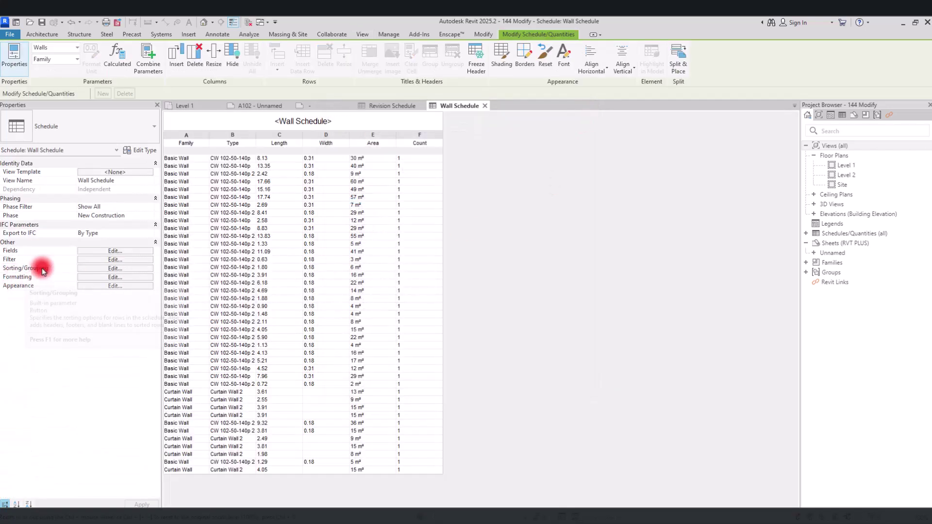
# - Sort and group the Wall Schedule by Family without itemizing, giving Basic Wall (33) and Curtain Wall (8) rows
pyautogui.click(98, 270)
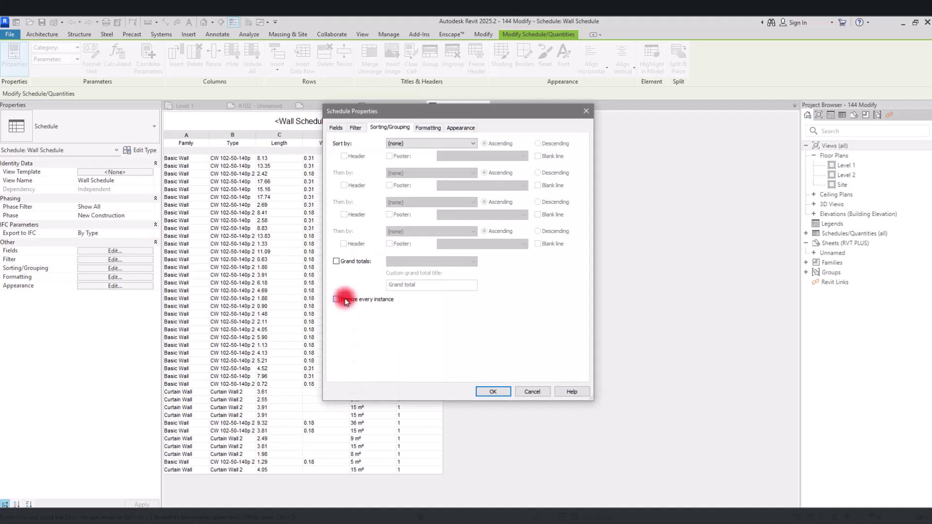
pyautogui.click(407, 143)
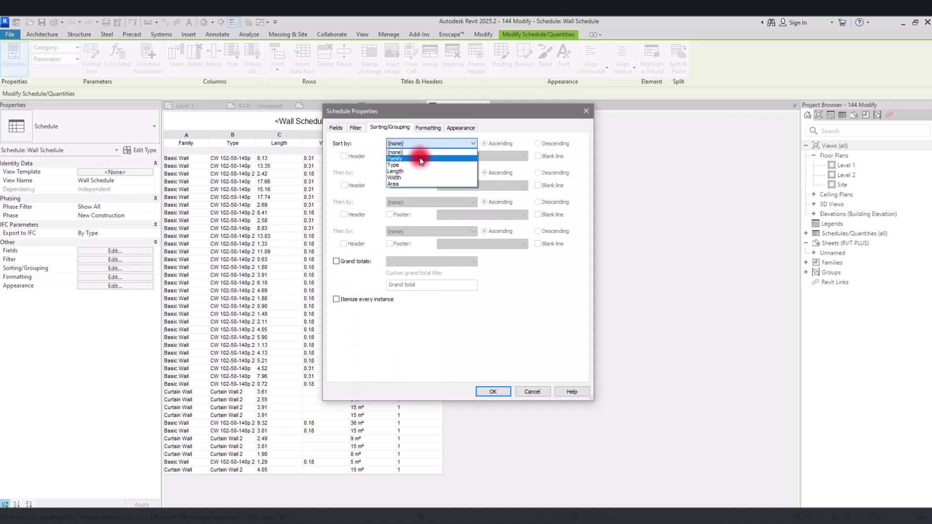
pyautogui.click(416, 159)
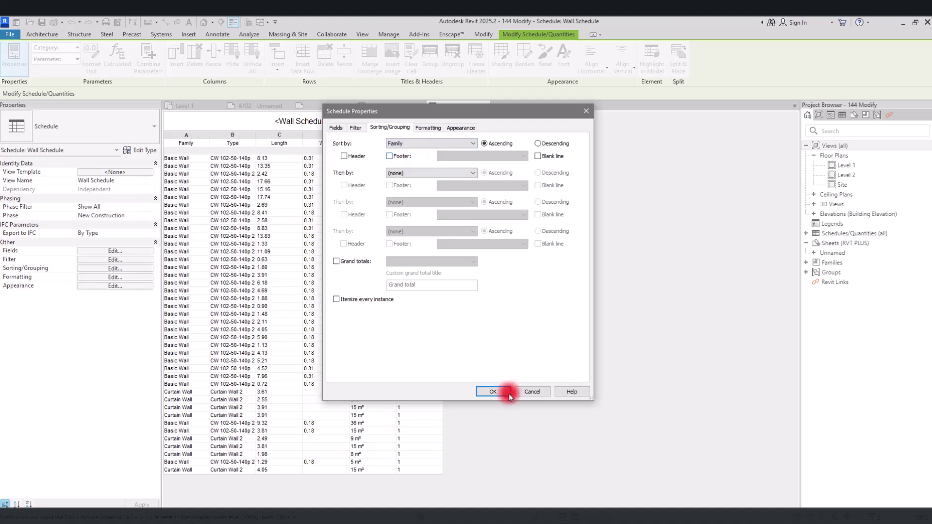
pyautogui.click(493, 392)
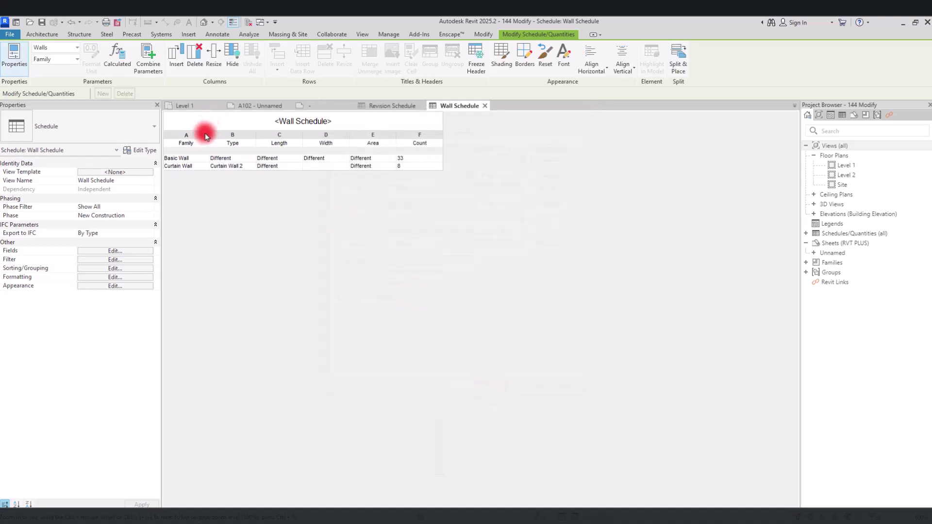
pyautogui.keyDown('ctrl'); pyautogui.scroll(5, 214, 147); pyautogui.keyUp('ctrl')
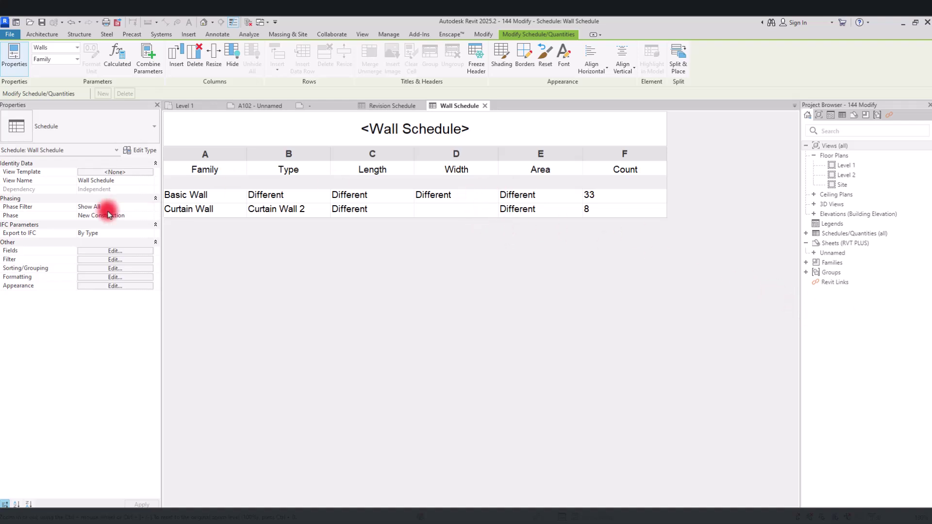
pyautogui.click(92, 276)
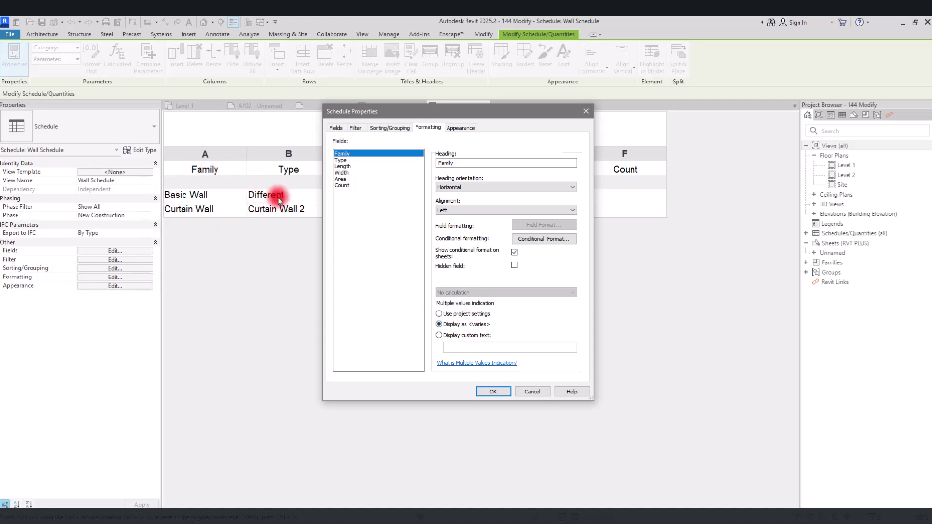
# - Format Type to show <varies> and Width to show the custom text 'multiple' for multiple values
pyautogui.moveTo(373, 113); pyautogui.dragTo(564, 110)
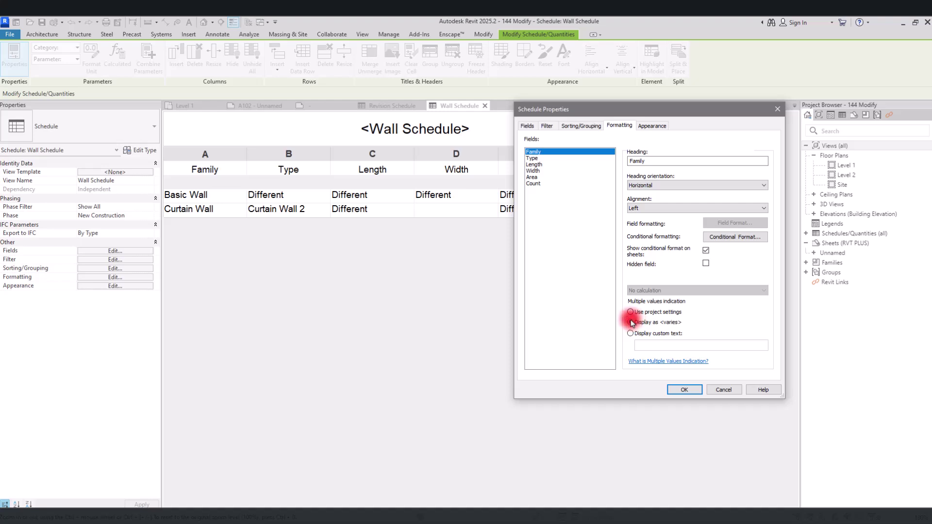
pyautogui.click(532, 157)
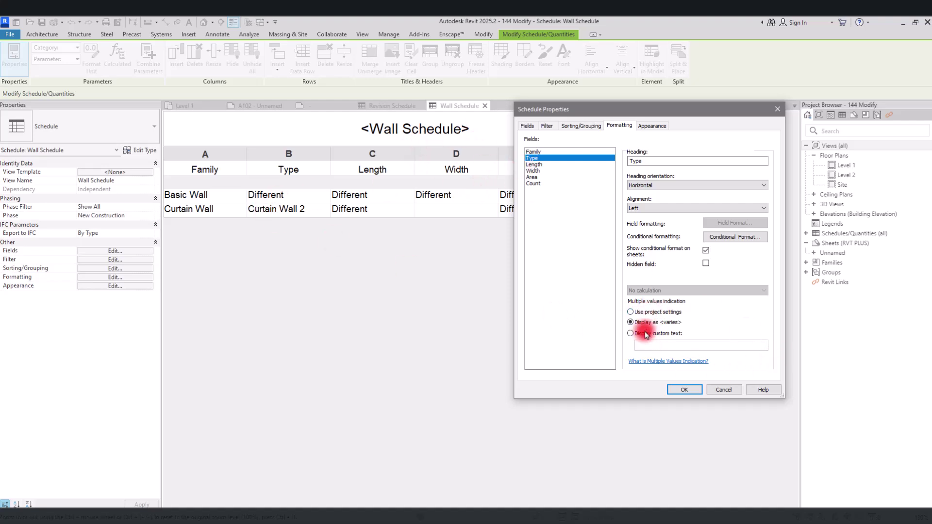
pyautogui.click(534, 164)
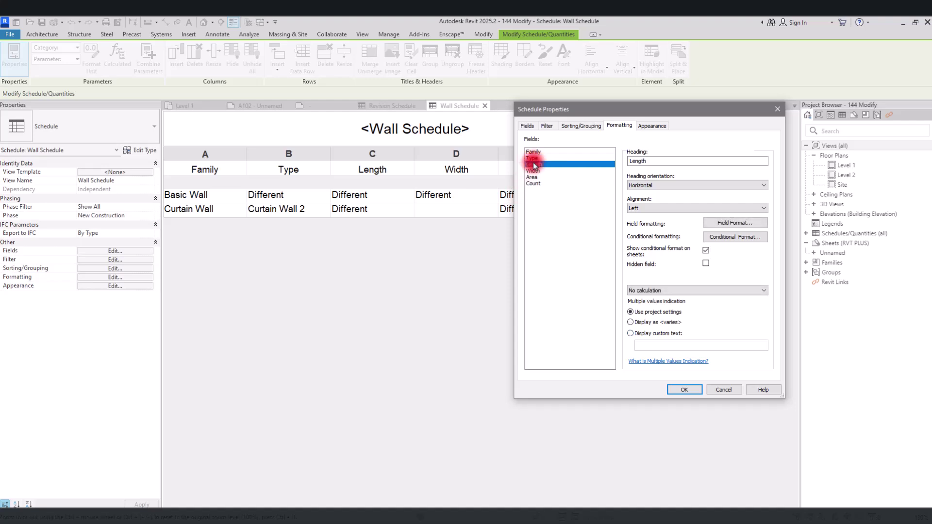
pyautogui.click(537, 170)
pyautogui.click(630, 333)
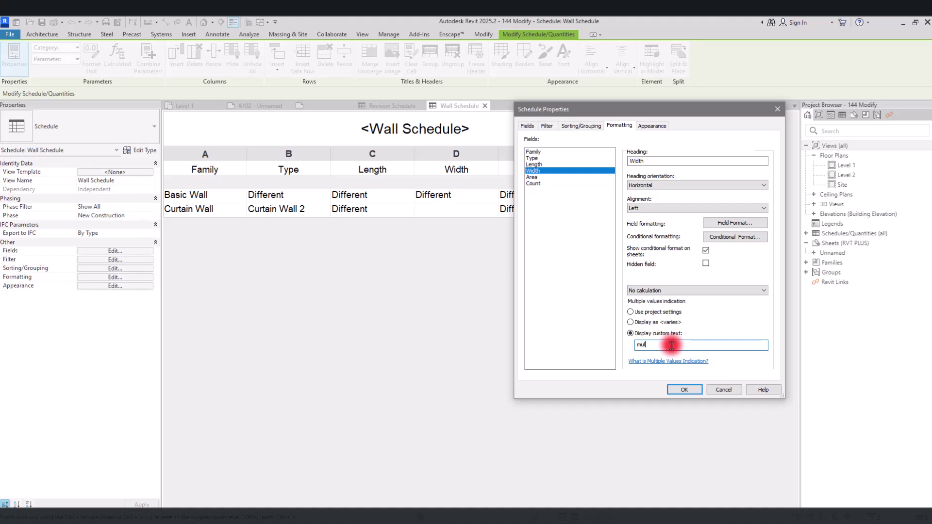
pyautogui.click(685, 390)
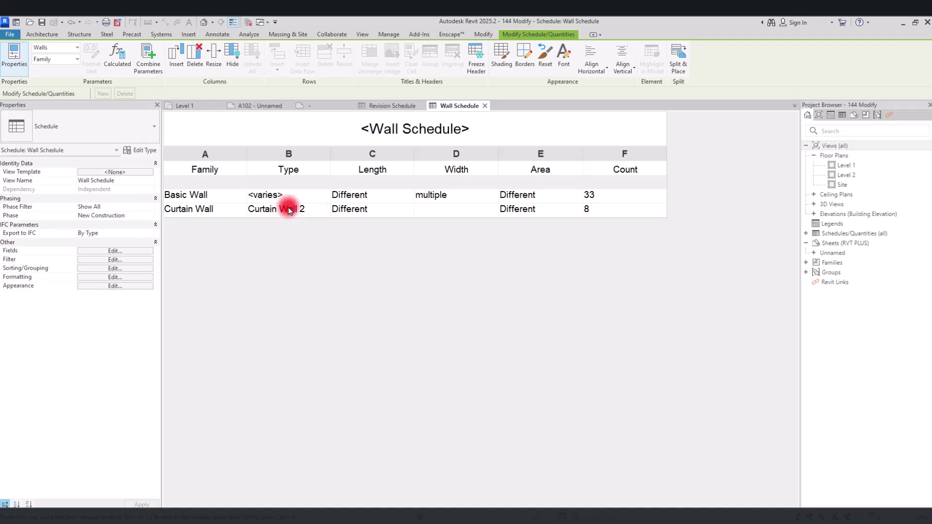